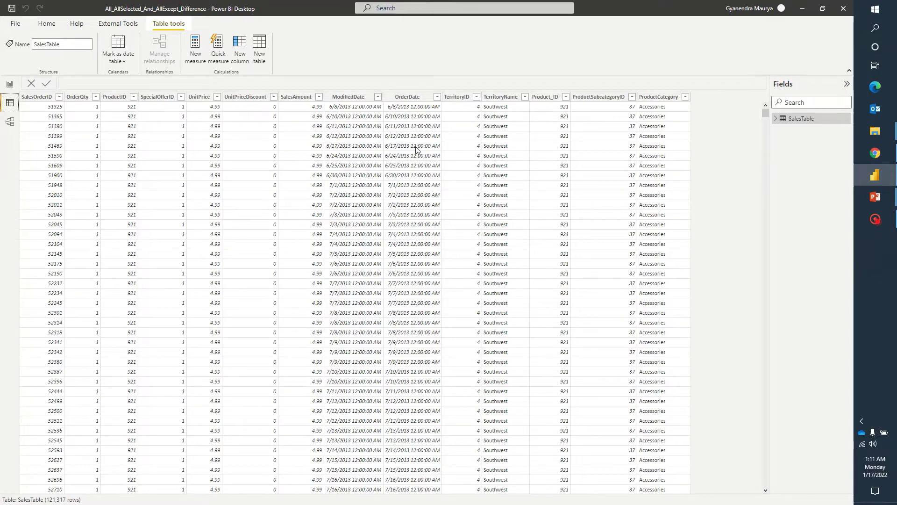
Switch from the data view to the report view and create the SalesTable measure TotalSales = SUM(SalesTable[SalesAmount]).
left_click(500, 97)
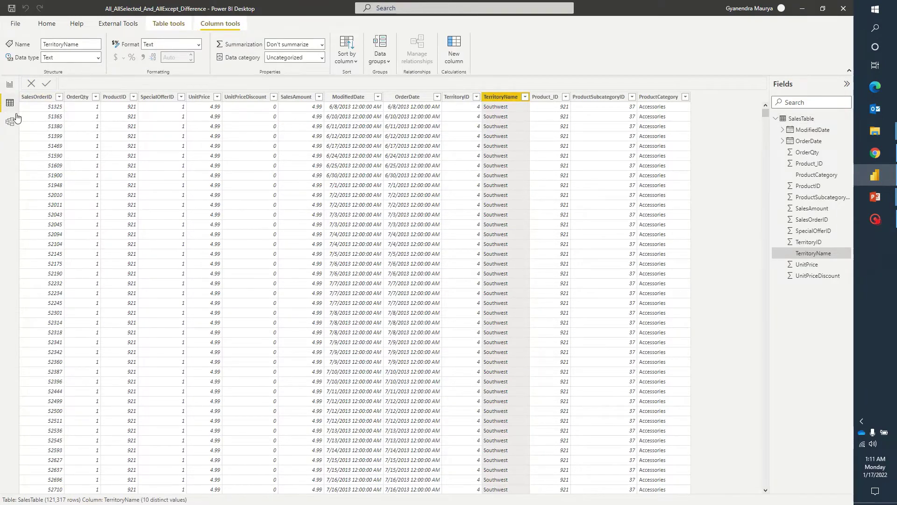
left_click(9, 85)
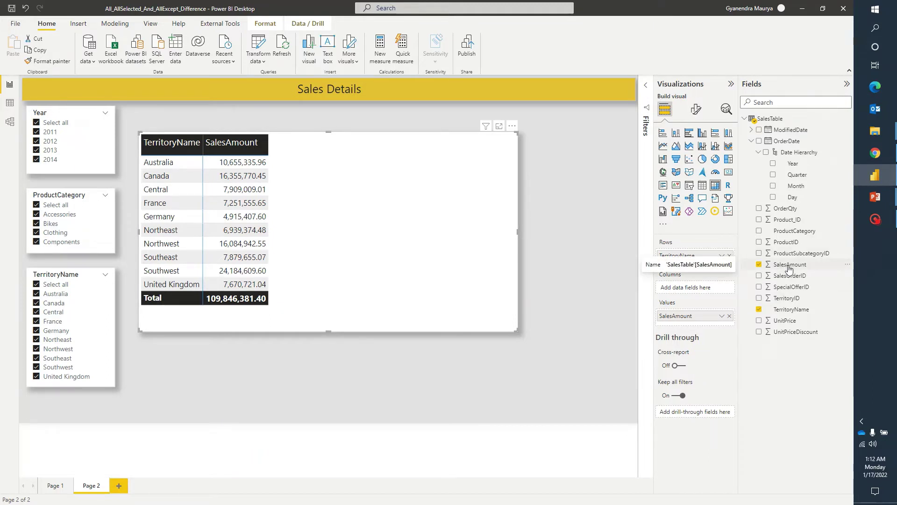
left_click(763, 122)
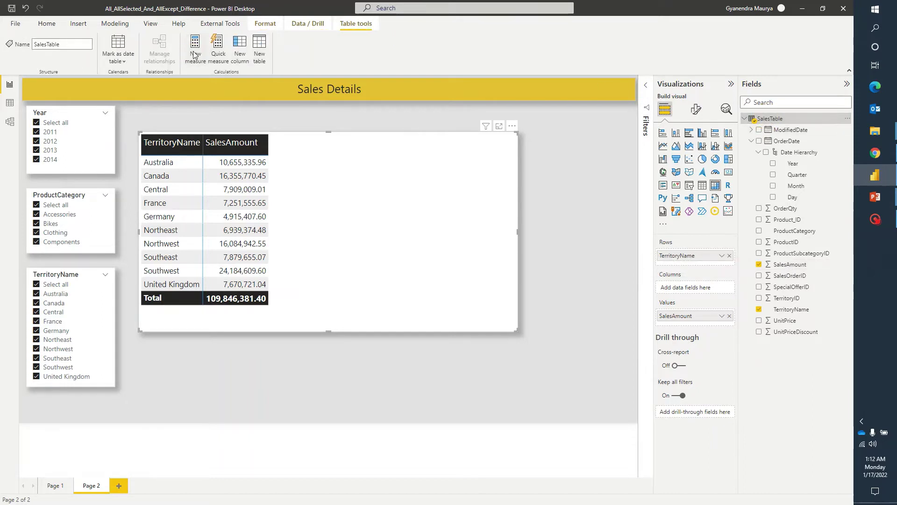
left_click(194, 47)
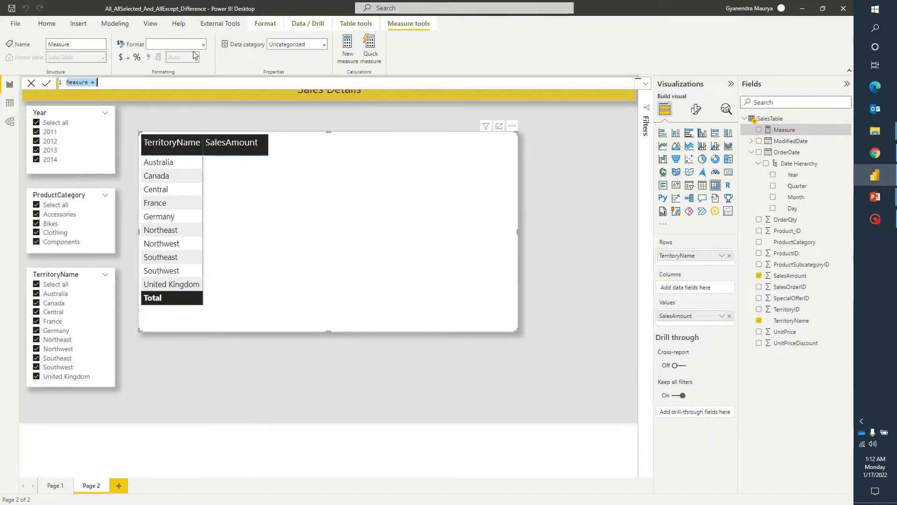
type("Total")
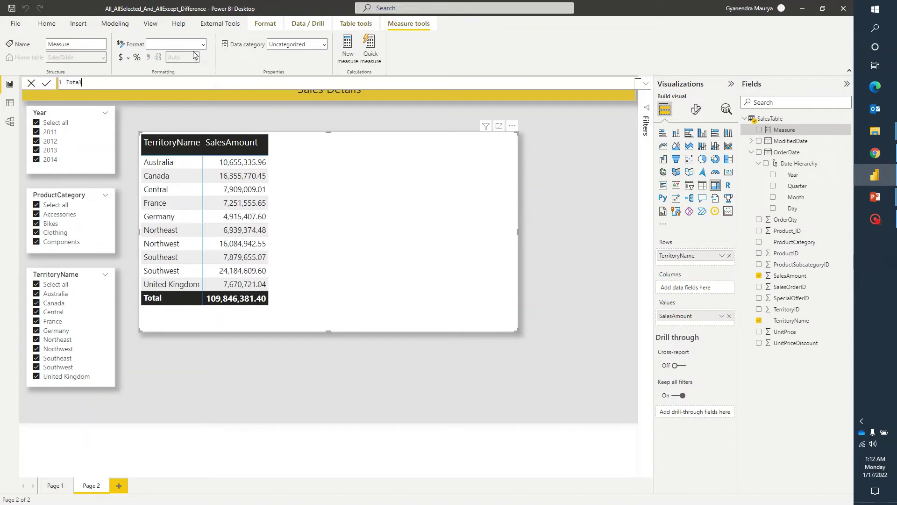
type("Sales = SUM(")
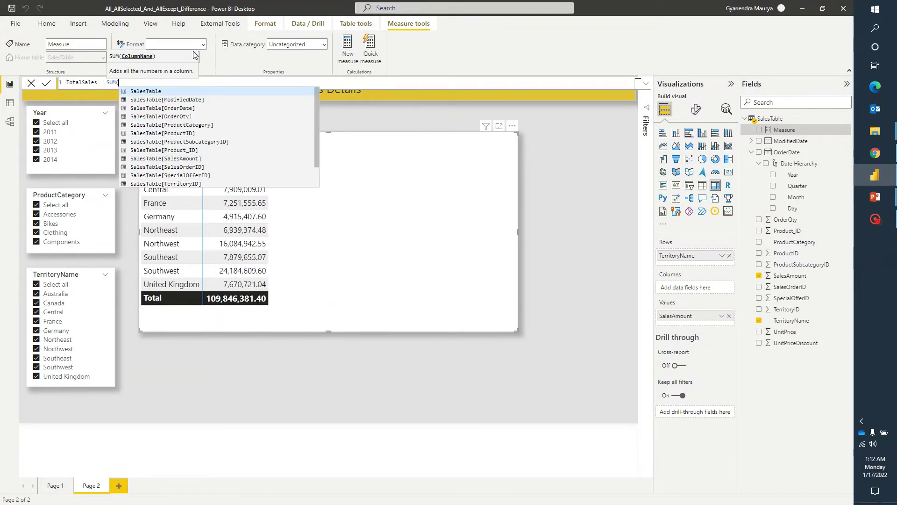
type("Sales")
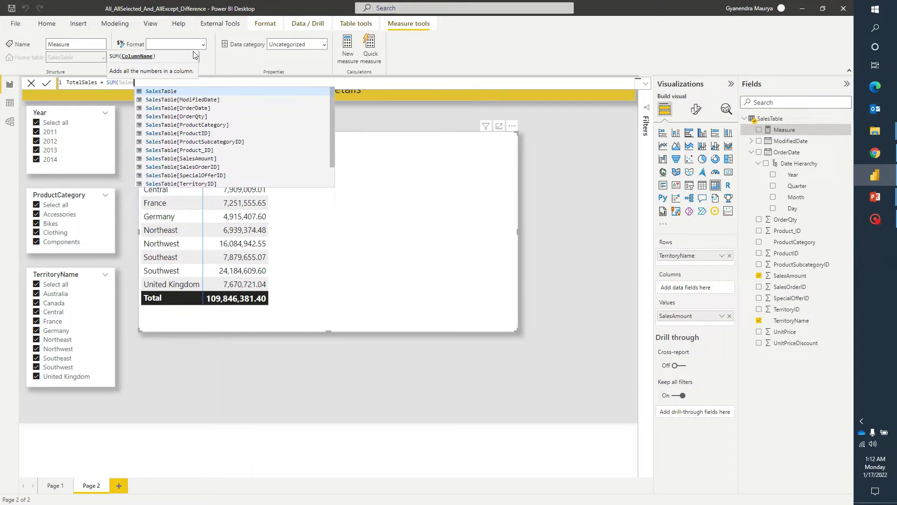
type("Table[Sa")
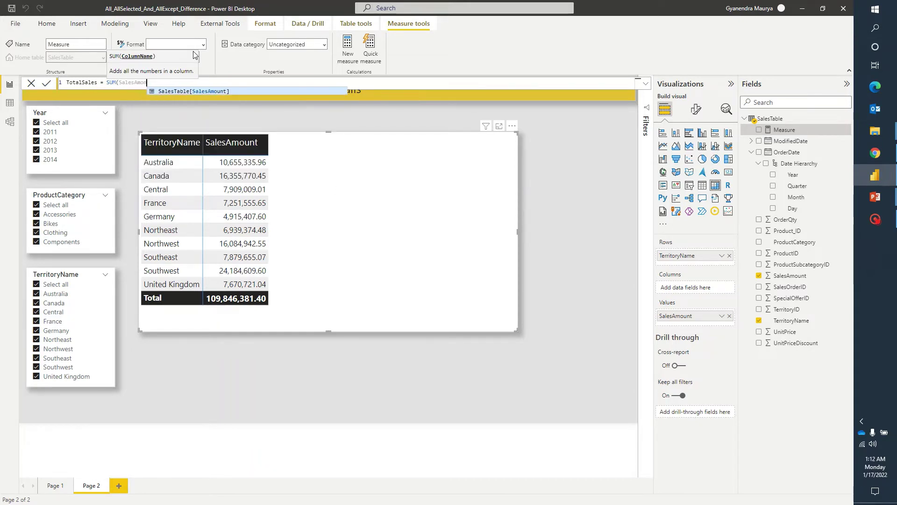
key("Tab")
type(")")
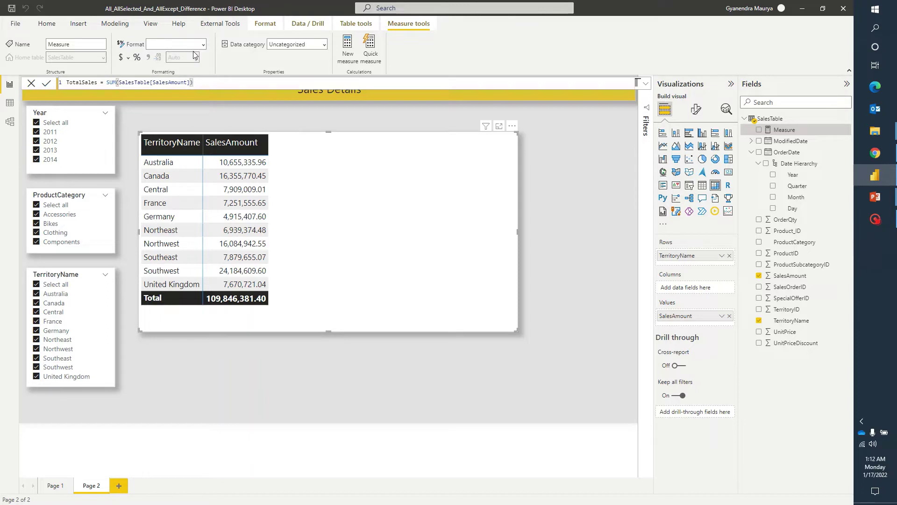
key("Return")
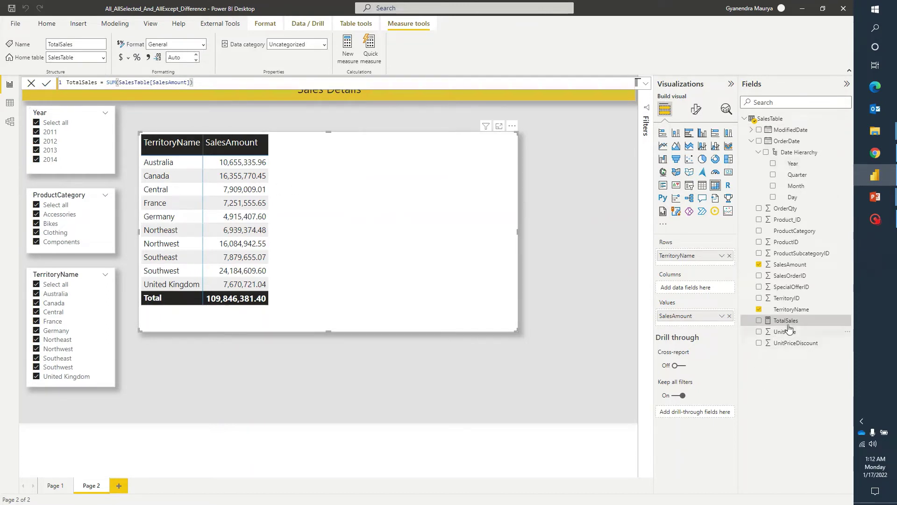
Replace the SalesAmount column in the territory matrix with the TotalSales measure.
left_click_drag(786, 321, 354, 206)
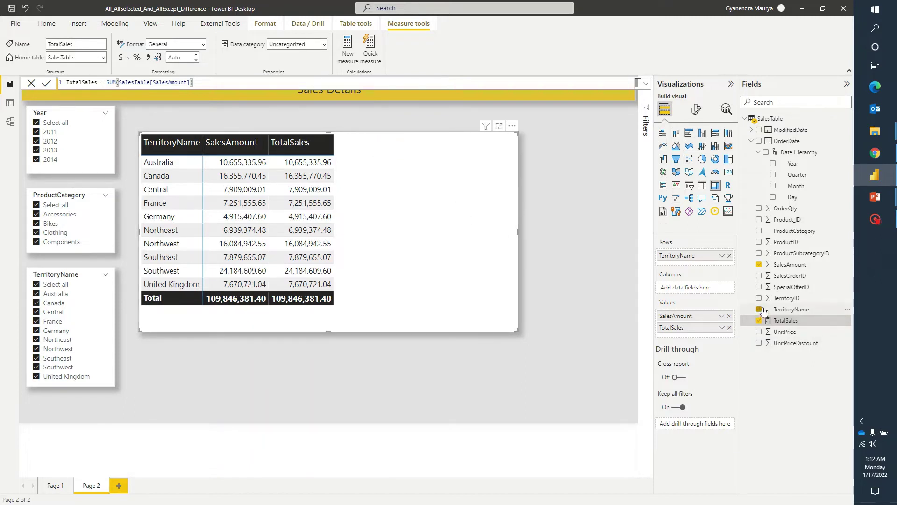
left_click(759, 265)
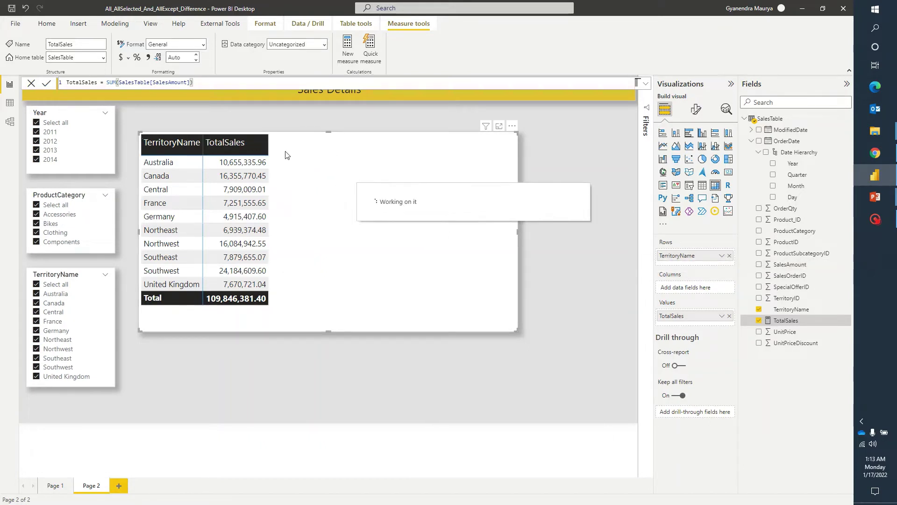
left_click(571, 149)
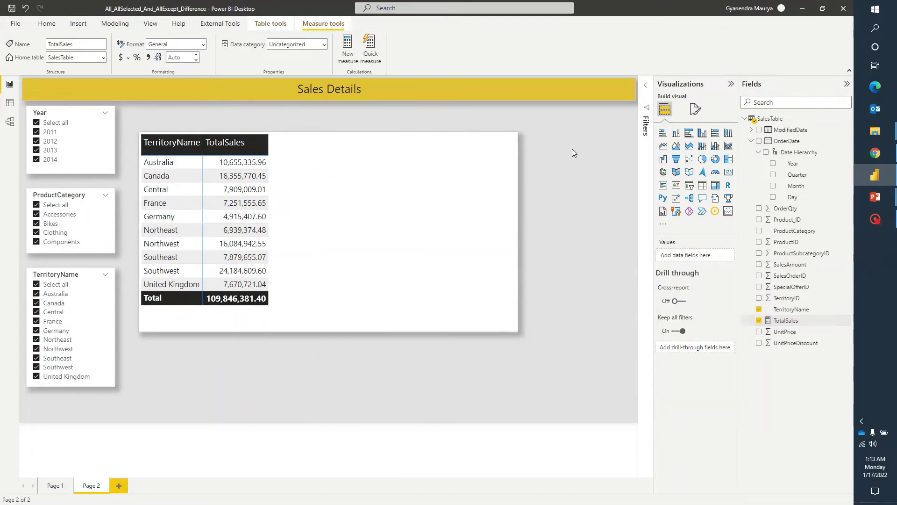
Start a new SalesTable measure named Sales_All, using CALCULATE with SalesTable[TotalSales] as its expression.
left_click(774, 120)
left_click(196, 55)
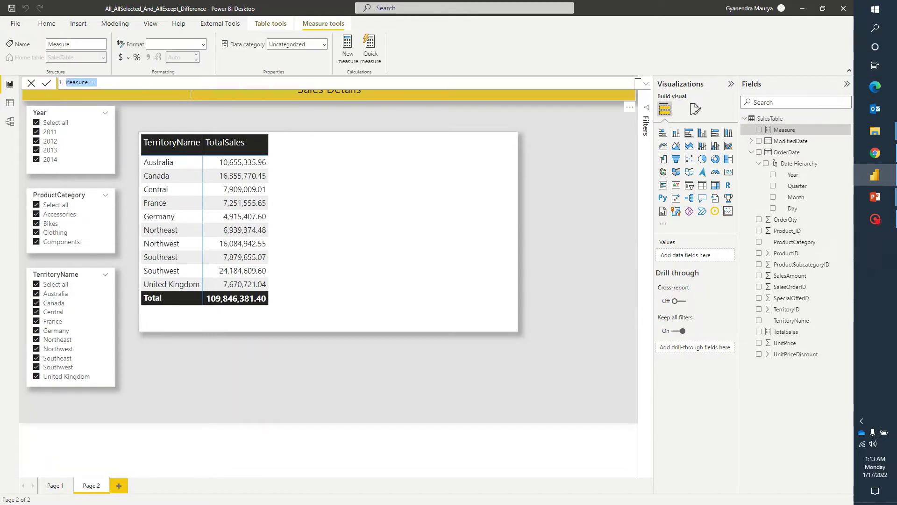
type("Sales_All")
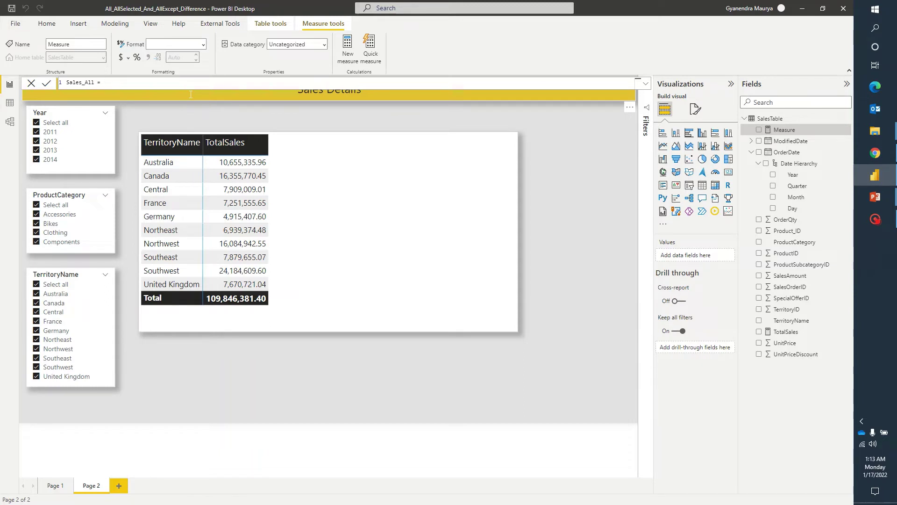
type("CALCULATE(")
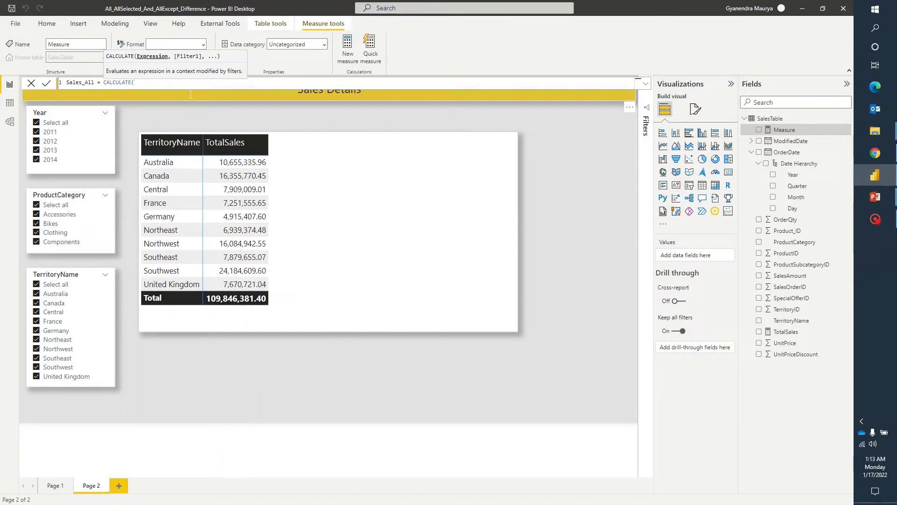
type("T")
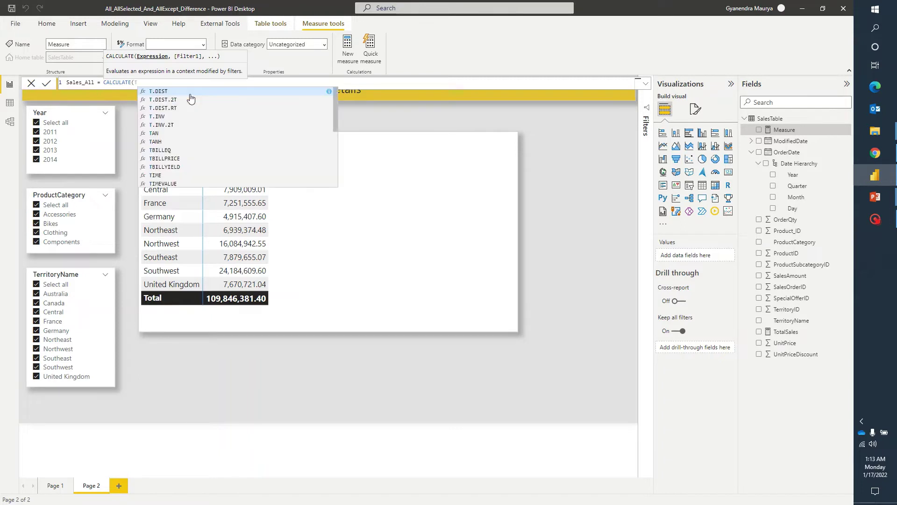
type("ota")
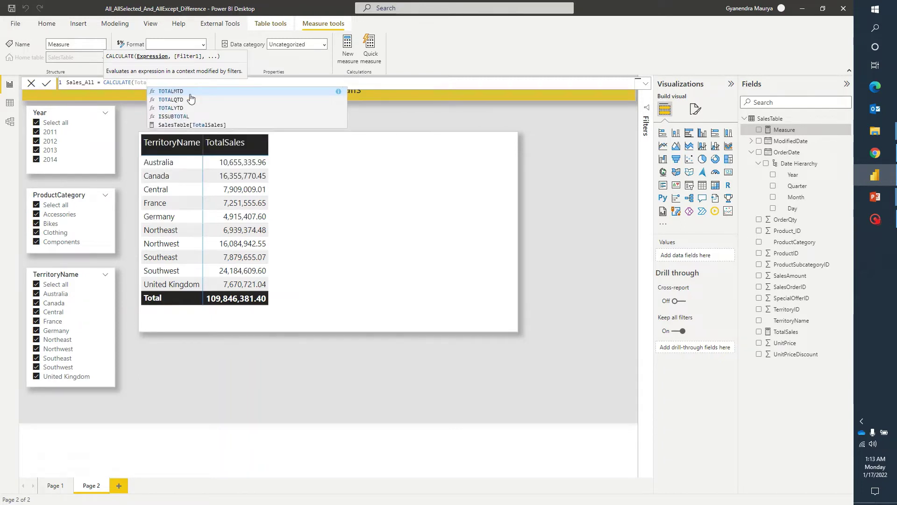
key("Down")
key("Down")
key("Down")
key("Down")
key("Tab")
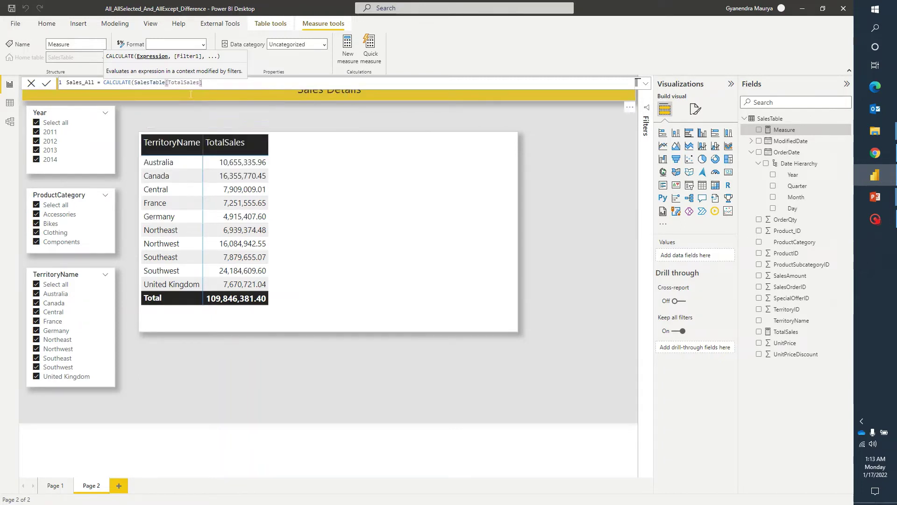
Complete the Sales_All formula with the filter All(SalesTable[TerritoryName]) and commit the measure.
type(",A")
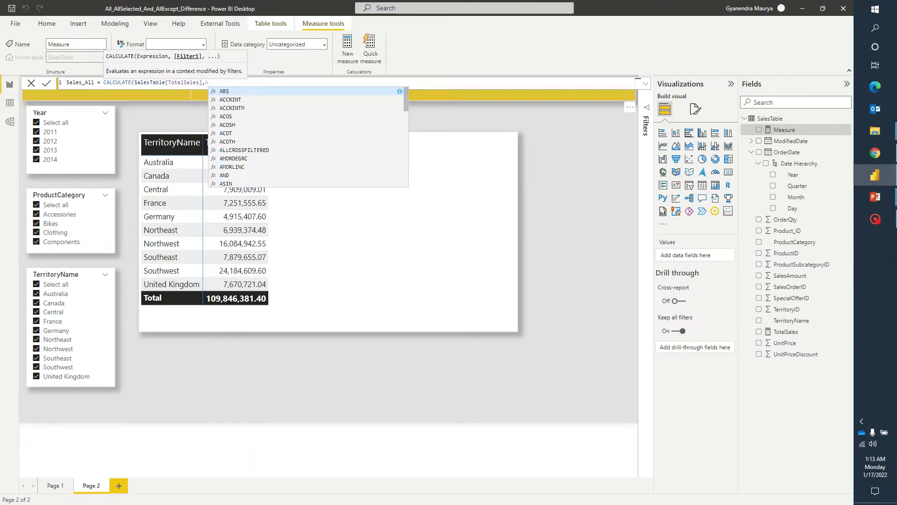
type("ll(")
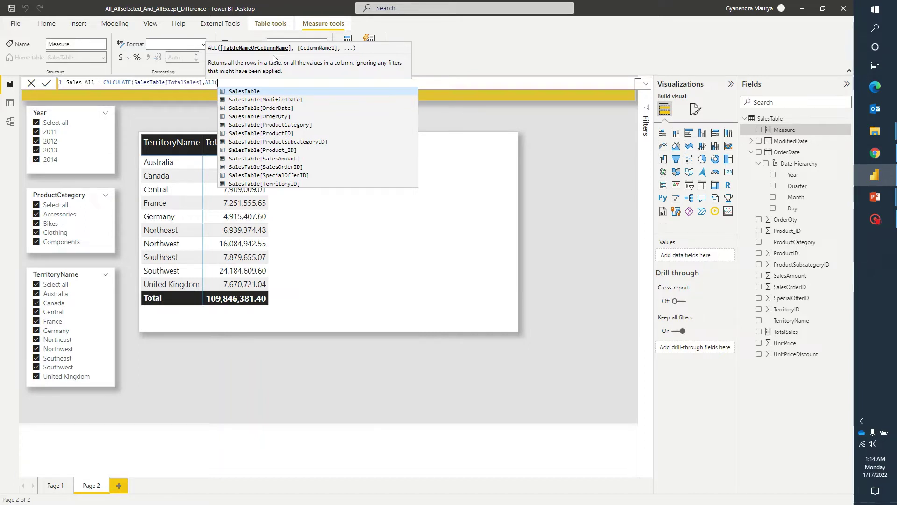
type("Terr")
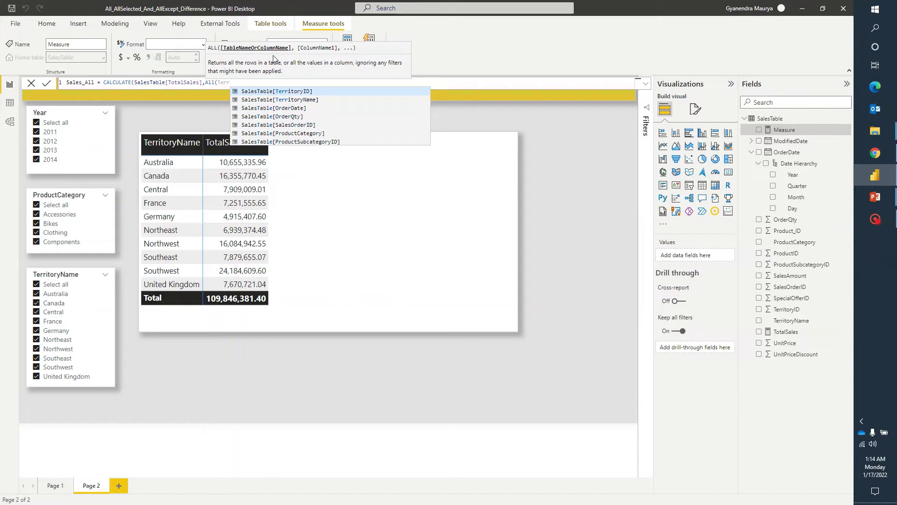
key("Down")
key("Tab")
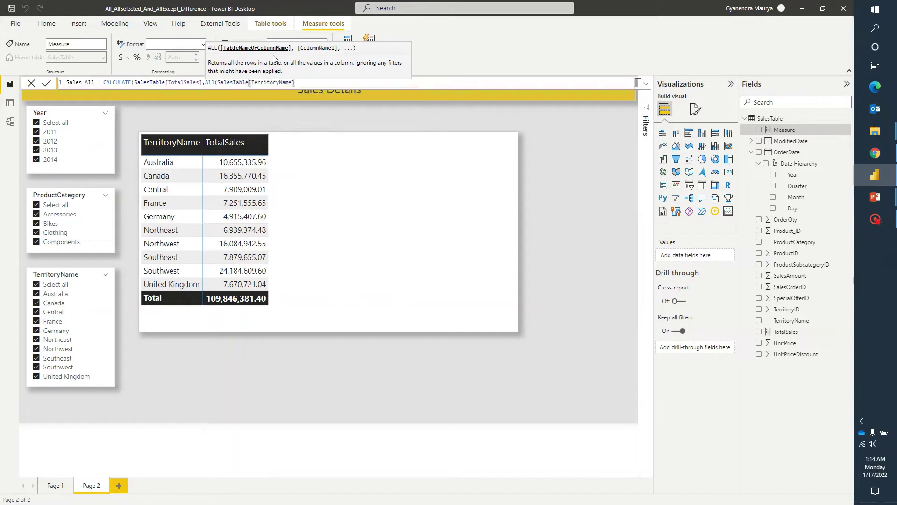
type(")")
type(")")
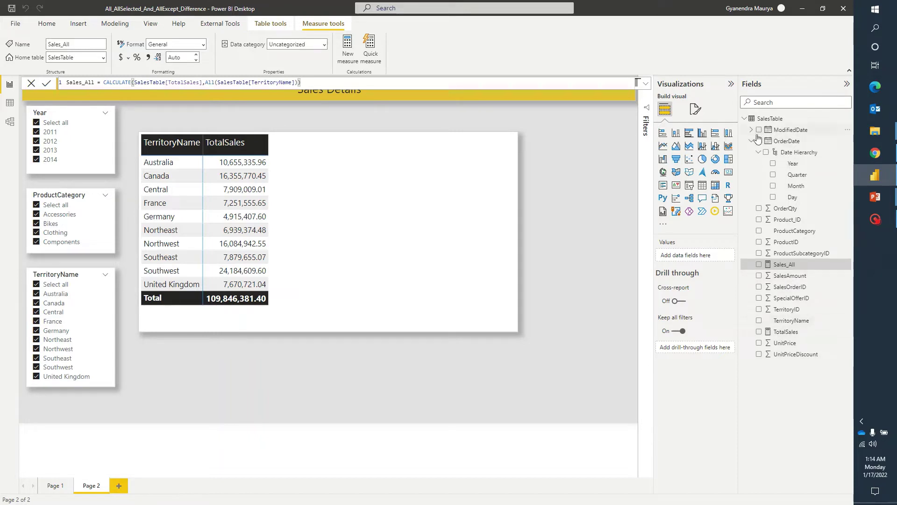
Add the Sales_All measure to the territory matrix beside TotalSales and display its formula.
left_click(787, 331)
left_click(784, 264)
left_click_drag(784, 264, 344, 209)
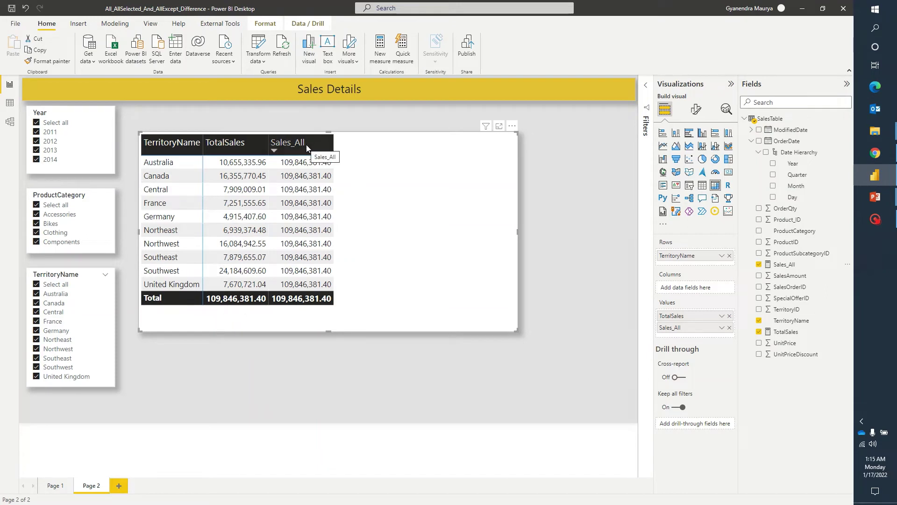
left_click(783, 265)
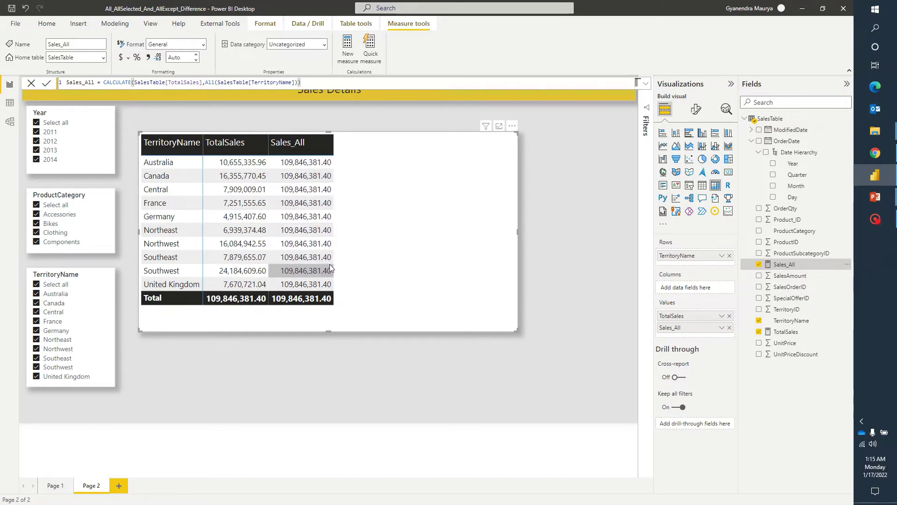
Compare TotalSales and Sales_All while excluding 2011, Accessories, and both 2011 and 2012, restoring the full slicer selections each time.
left_click(36, 132)
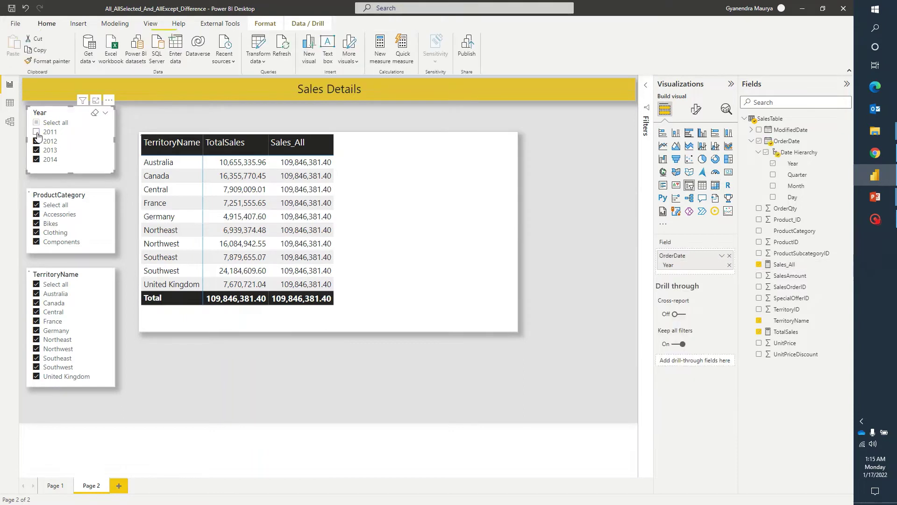
left_click(36, 133)
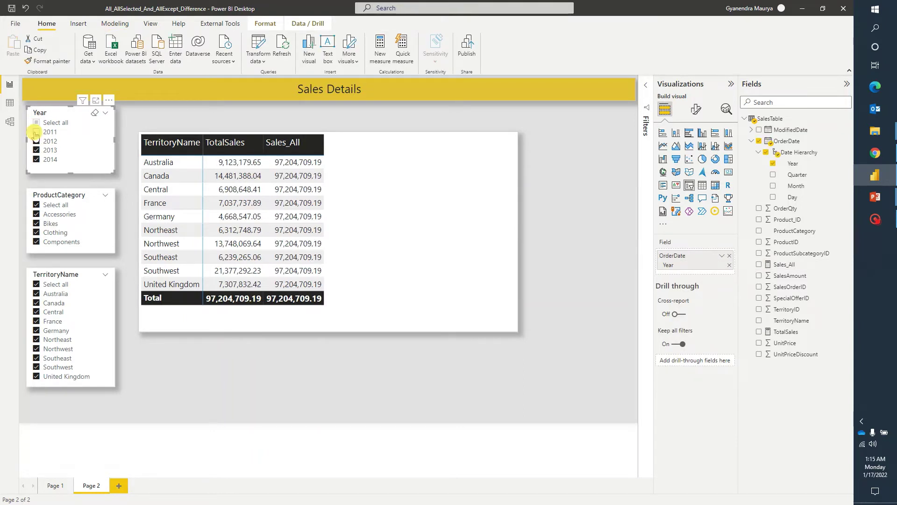
left_click(35, 215)
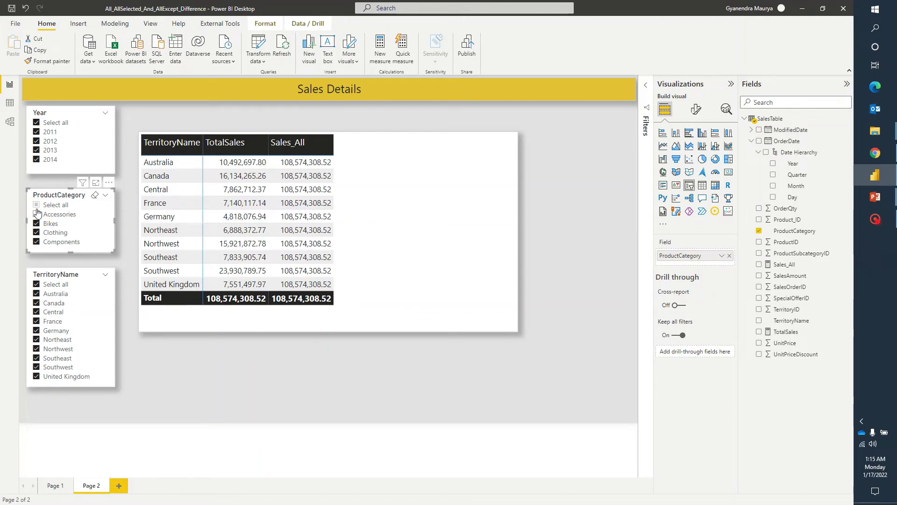
left_click(36, 214)
left_click(36, 141)
left_click(36, 132)
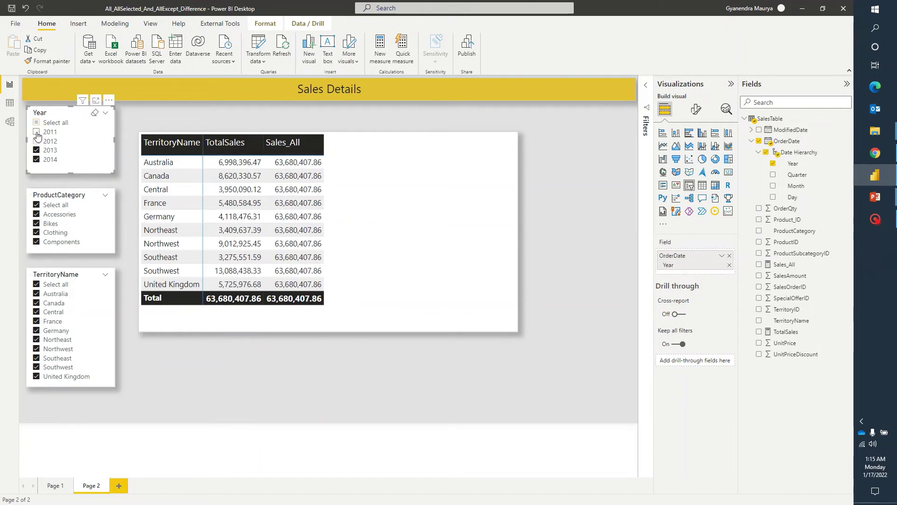
left_click(36, 122)
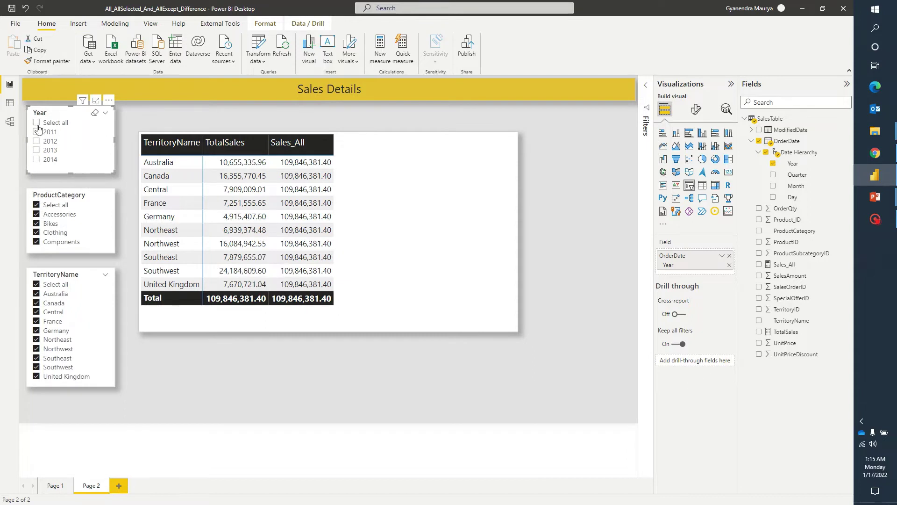
Compare TotalSales and Sales_All in the matrix while excluding the Canada and Central territories, then restore both in the slicer.
left_click(36, 303)
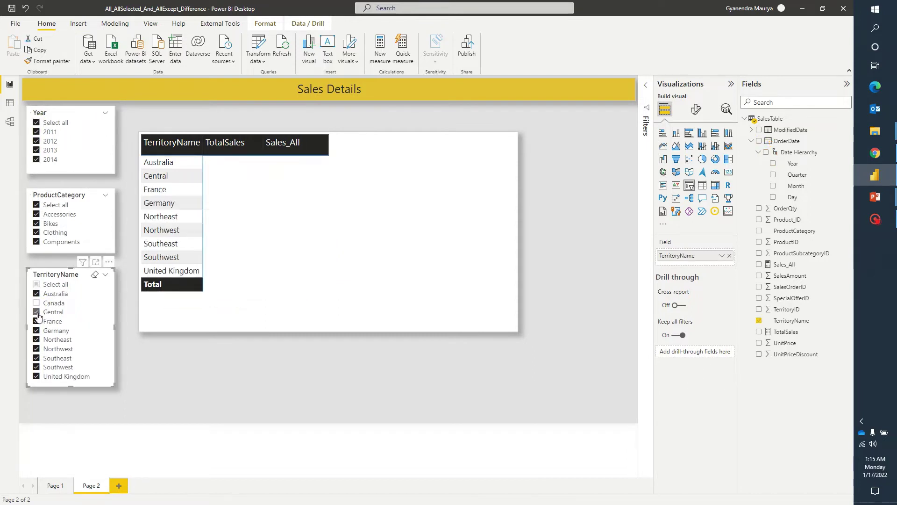
left_click(36, 312)
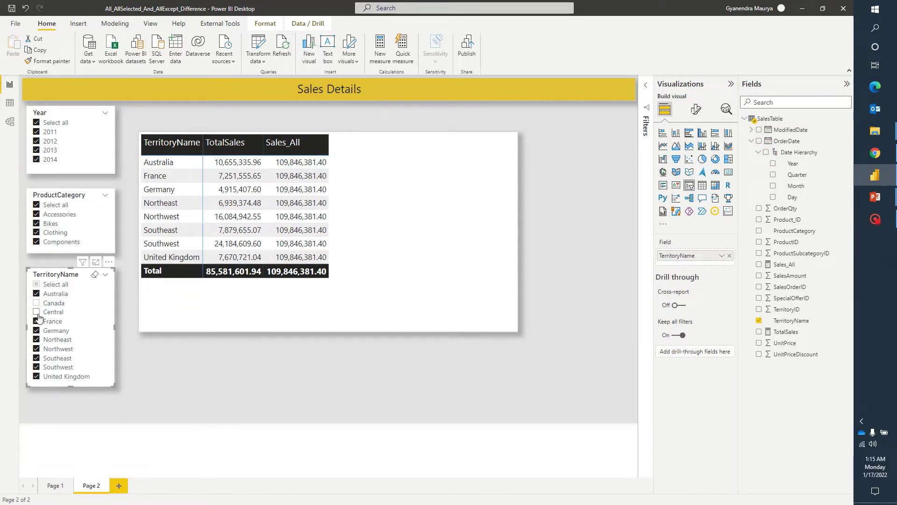
left_click(36, 312)
left_click(36, 303)
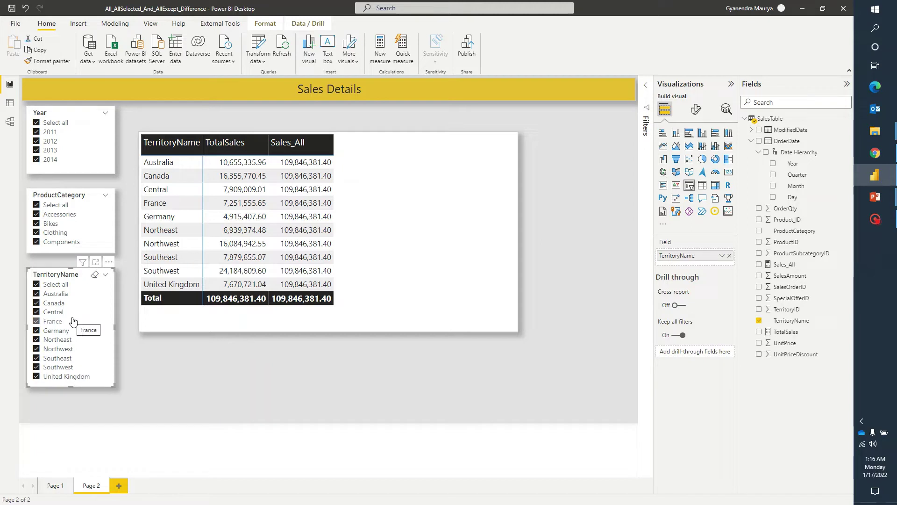
Examine the Sales_All formula and matrix values with Australia, Canada and Central excluded, restoring the full territory selection.
left_click(36, 293)
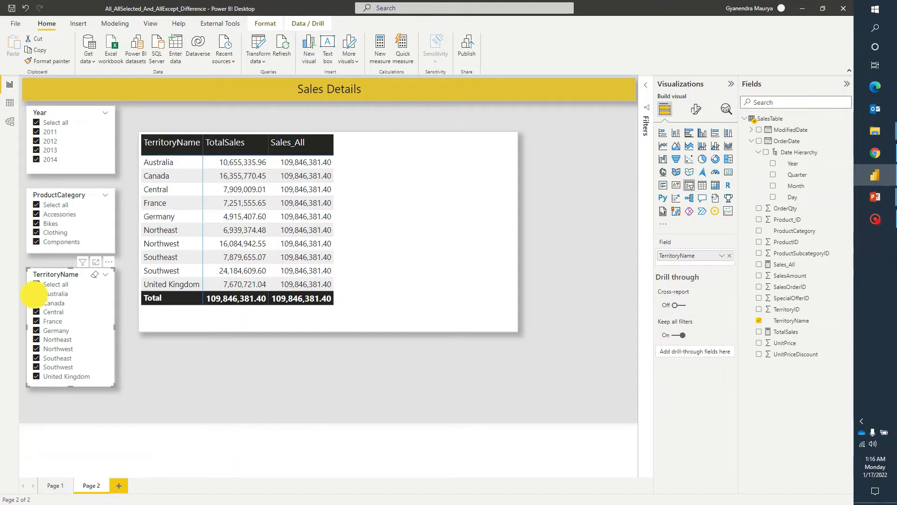
left_click(36, 303)
left_click(36, 312)
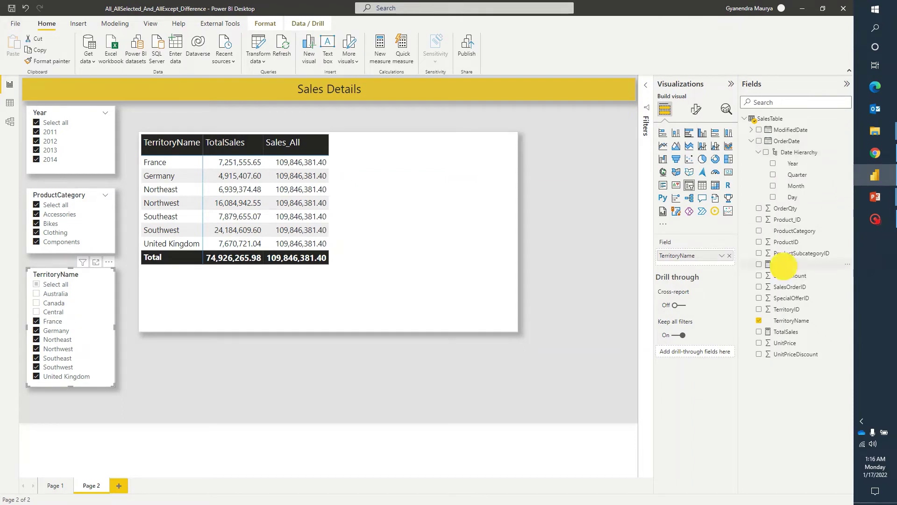
left_click(784, 265)
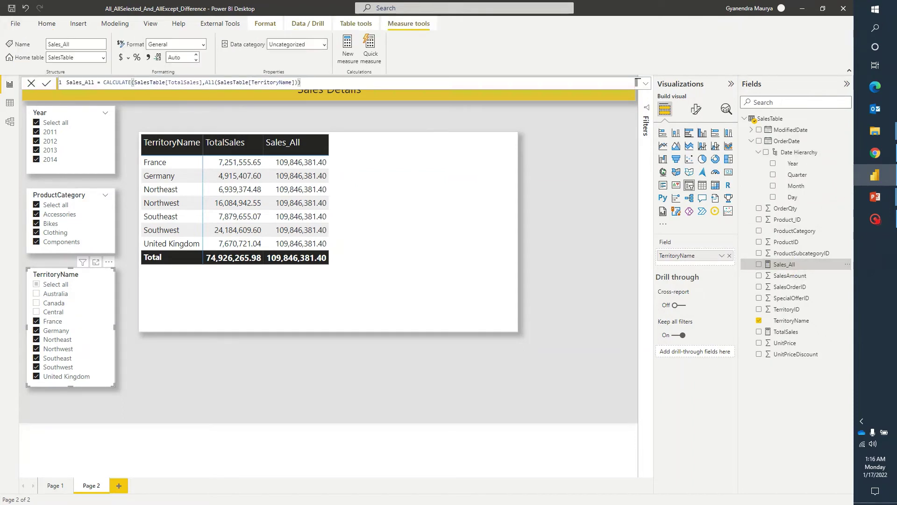
left_click(37, 285)
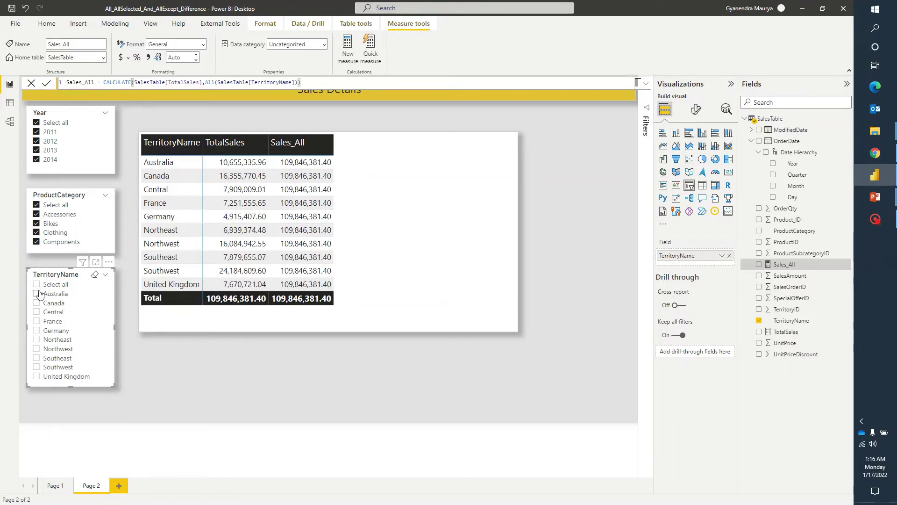
left_click(36, 285)
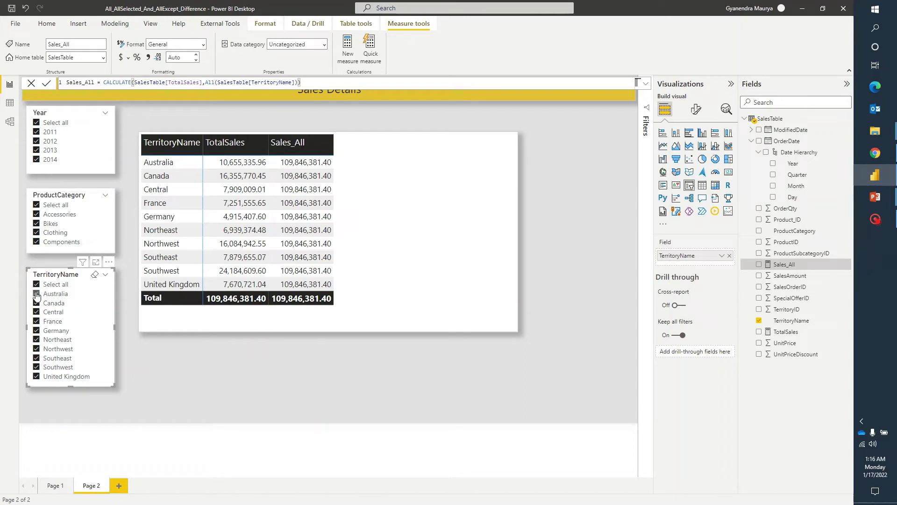
Compare TotalSales and Sales_All with Australia excluded and with only Australia selected, restoring all territories each time.
left_click(37, 294)
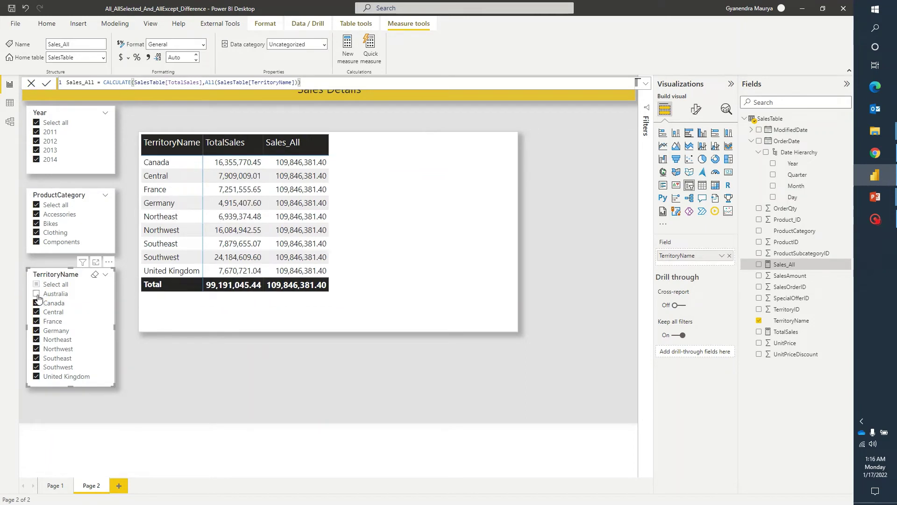
left_click(36, 294)
left_click(36, 284)
left_click(37, 294)
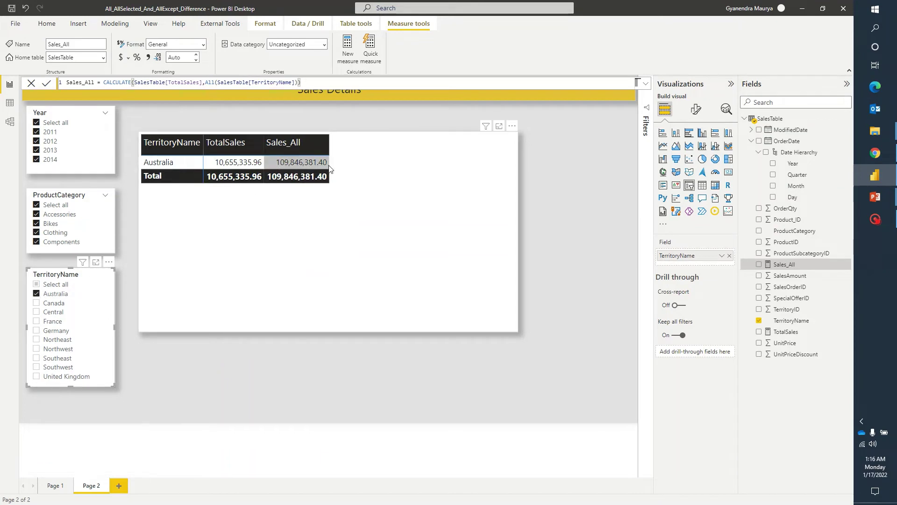
left_click(36, 285)
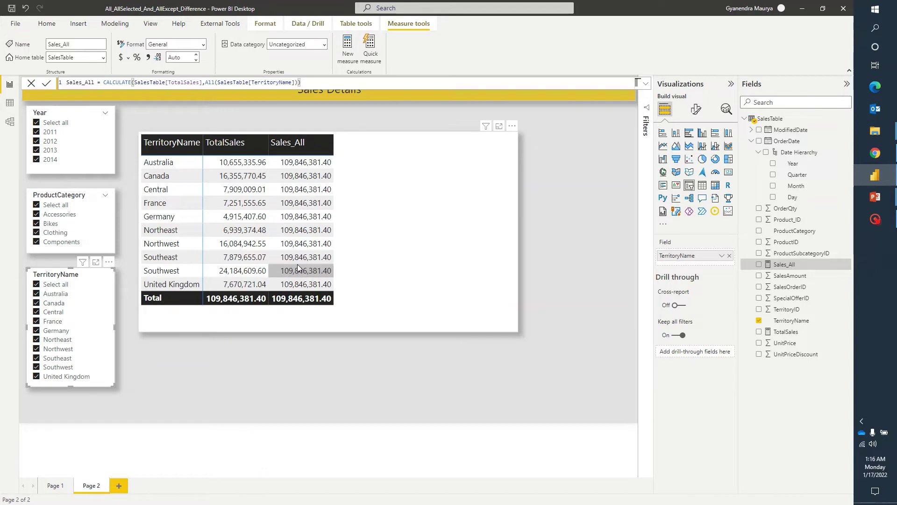
Start a new SalesTable measure named Sales_AllSelected, using CALCULATE with SalesTable[TotalSales] as its expression.
left_click(352, 145)
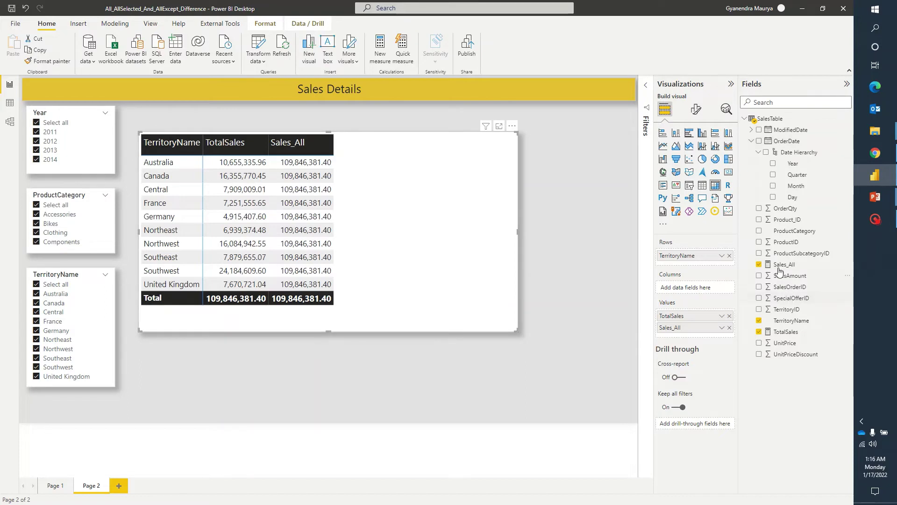
left_click(770, 120)
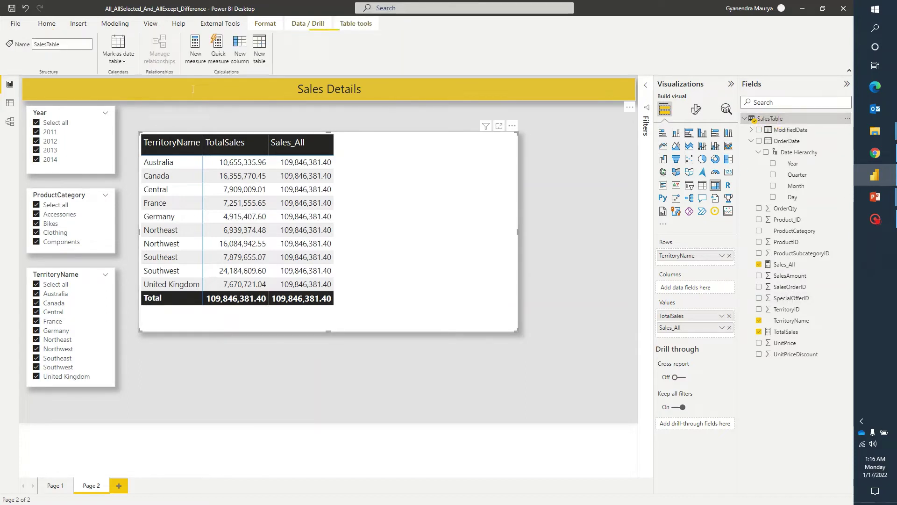
left_click(195, 46)
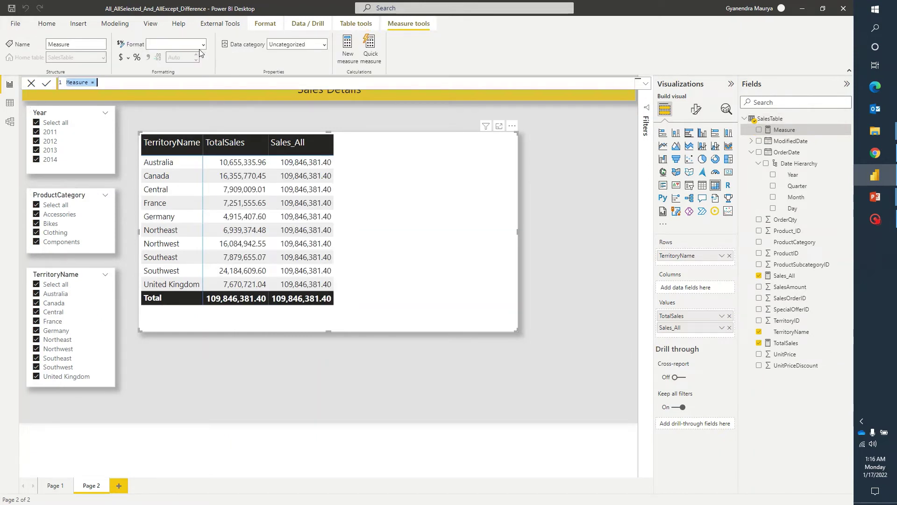
type("Sales_AllSelected")
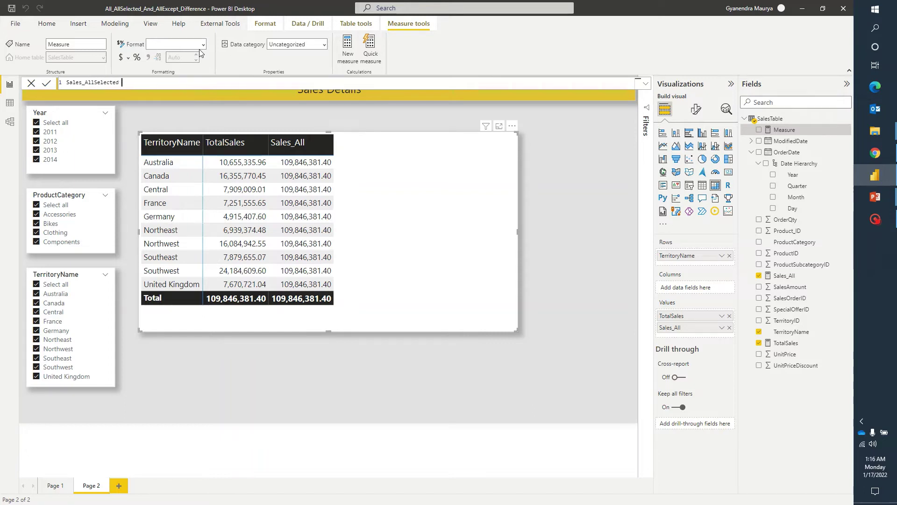
type(" = Cal")
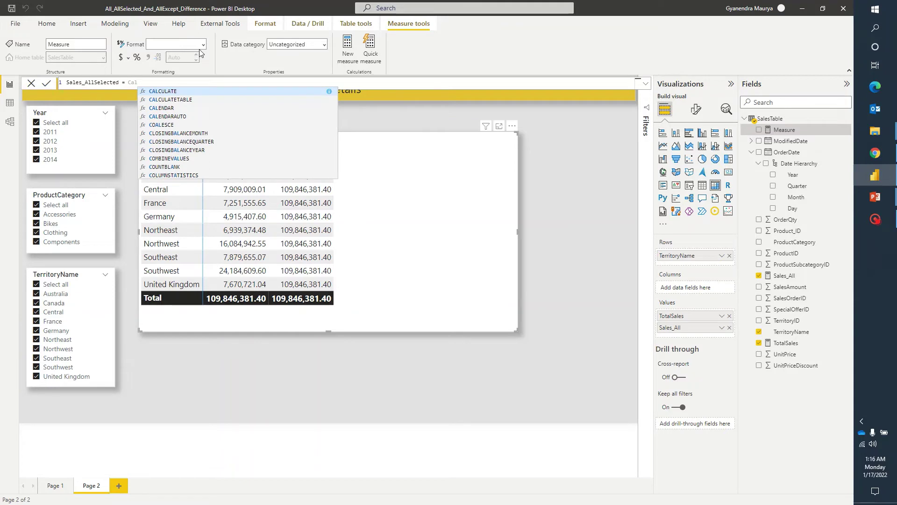
key("Tab")
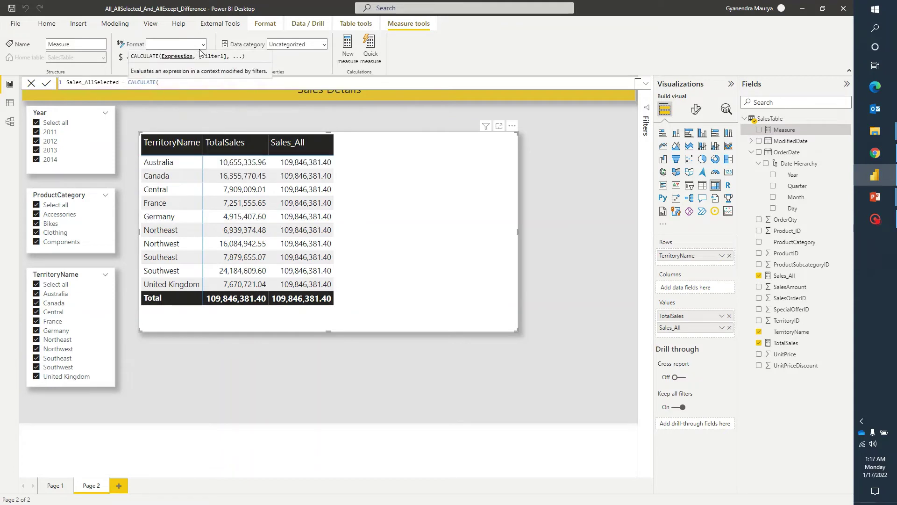
type("SalesTable[TotalSales]")
key("Tab")
Complete the Sales_AllSelected formula with the filter ALLSELECTED(SalesTable[TerritoryName]), commit it, and add the measure to the territory matrix.
type(",AllSel")
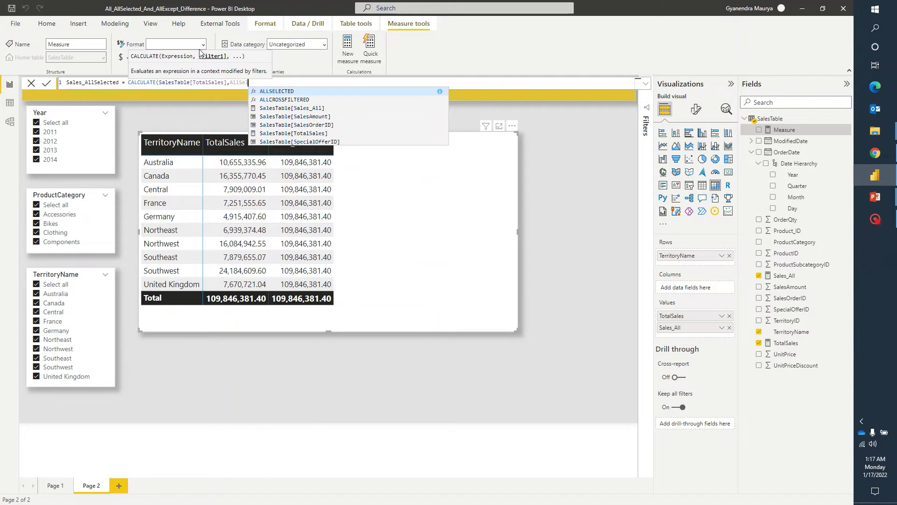
key("Tab")
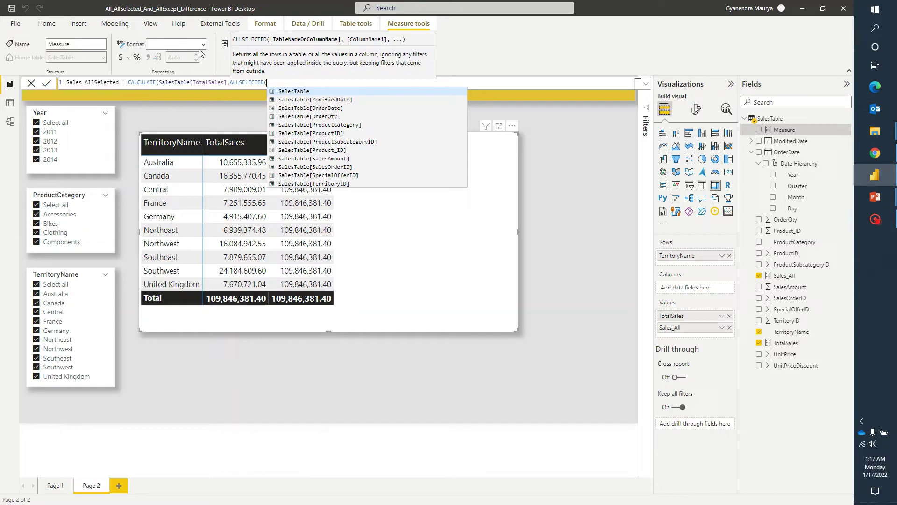
type("terr")
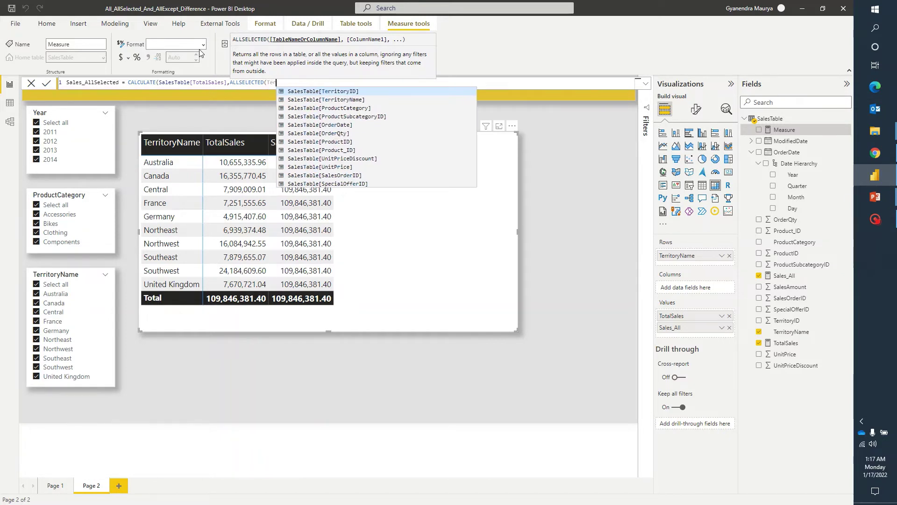
key("Tab")
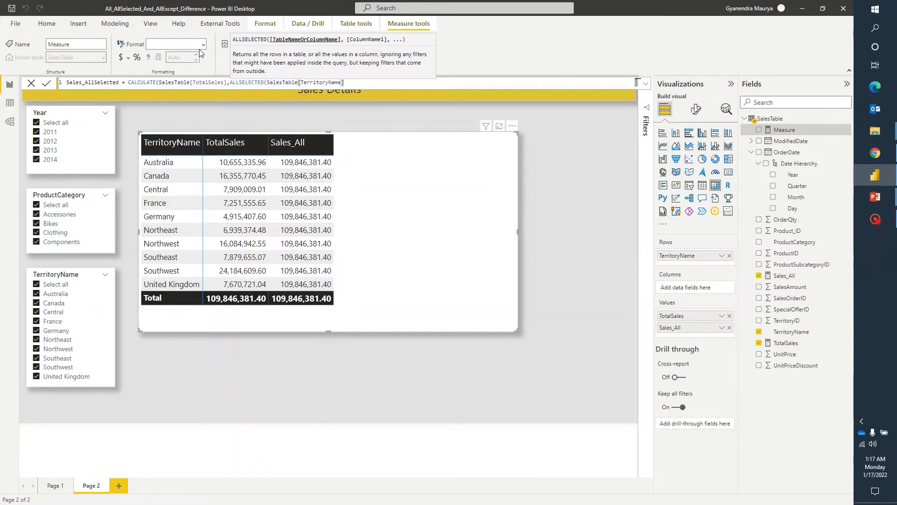
type("))")
key("Return")
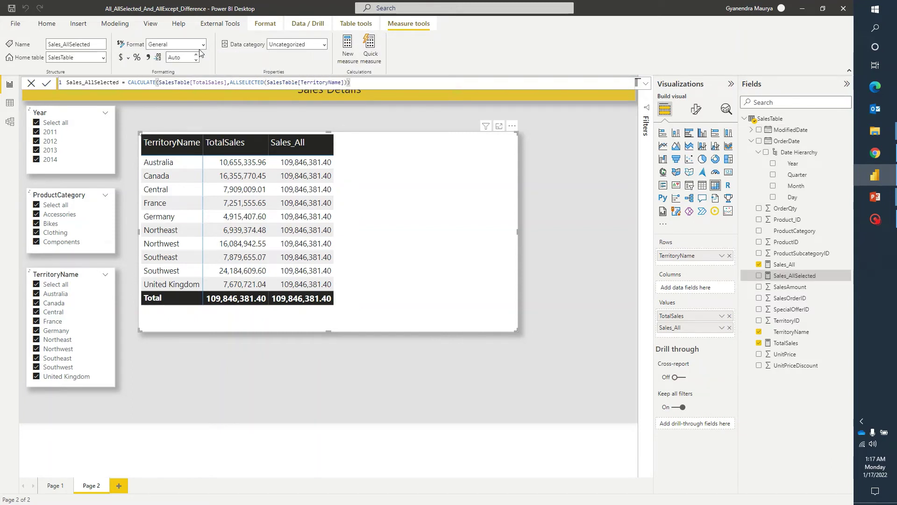
left_click_drag(799, 279, 400, 249)
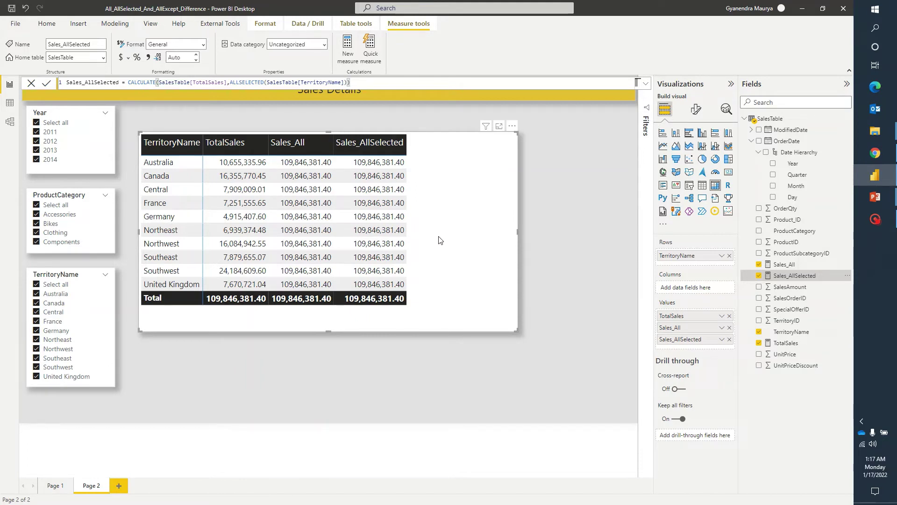
Compare the three measures with Australia, Canada and Central selected and with France added, restoring the full territory selection.
left_click(36, 294)
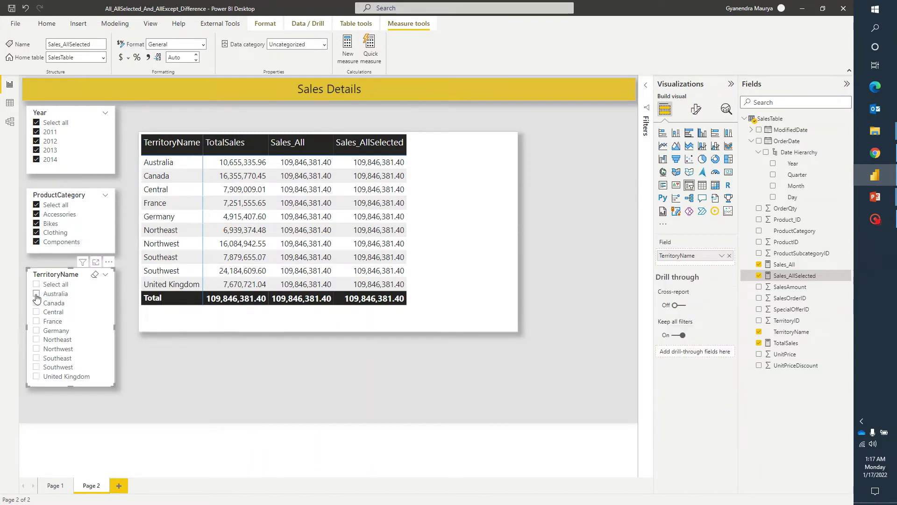
left_click(37, 303, "ctrl")
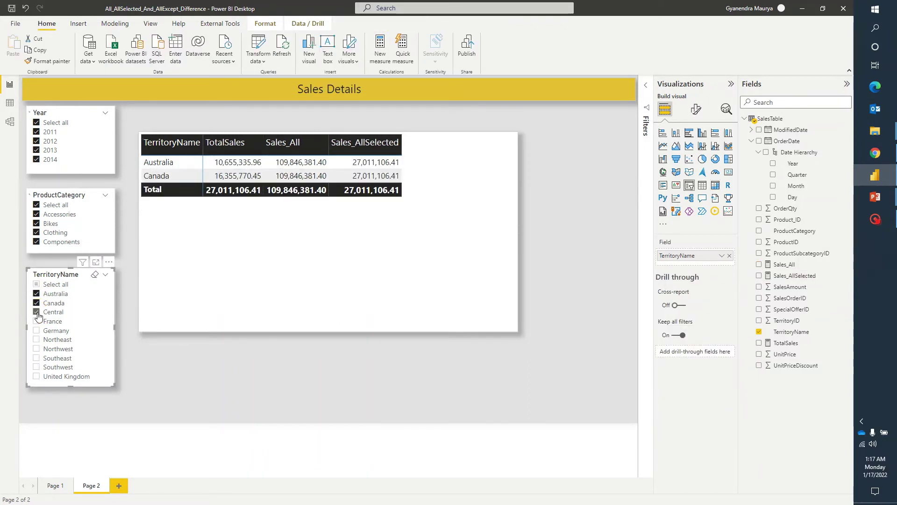
left_click(37, 312, "ctrl")
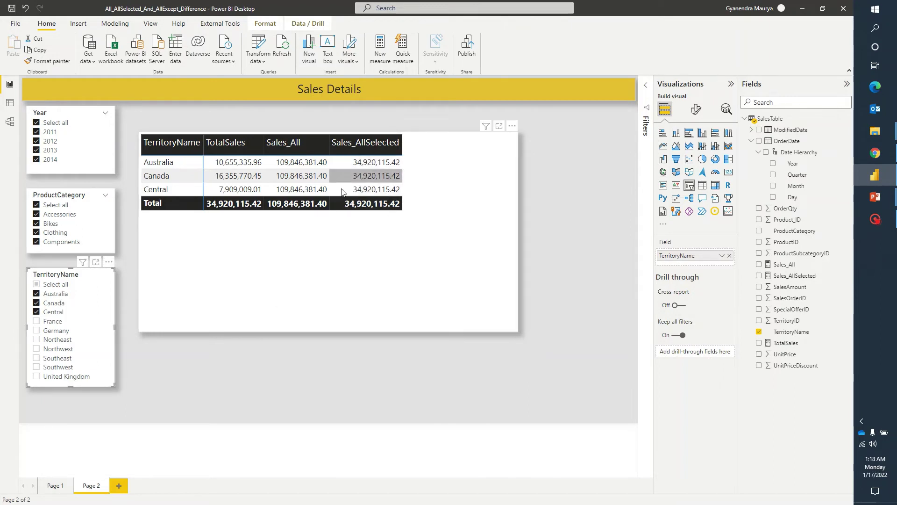
left_click(36, 322)
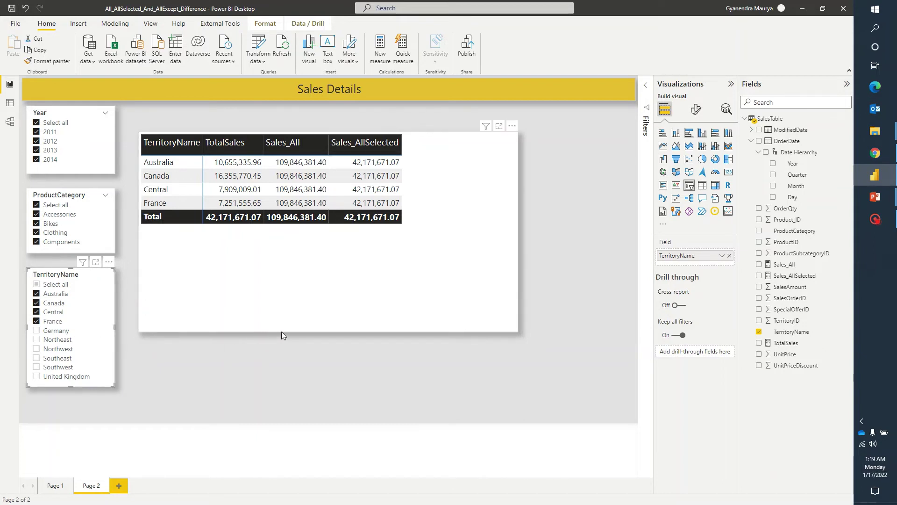
left_click(36, 284)
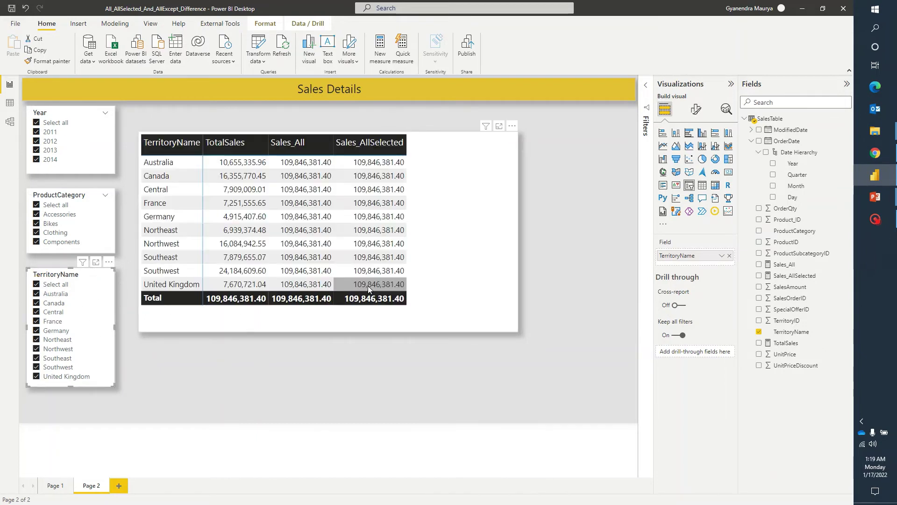
Start a new SalesTable measure named Sales_AllExcept and begin its formula with CALCULATE.
left_click(766, 119)
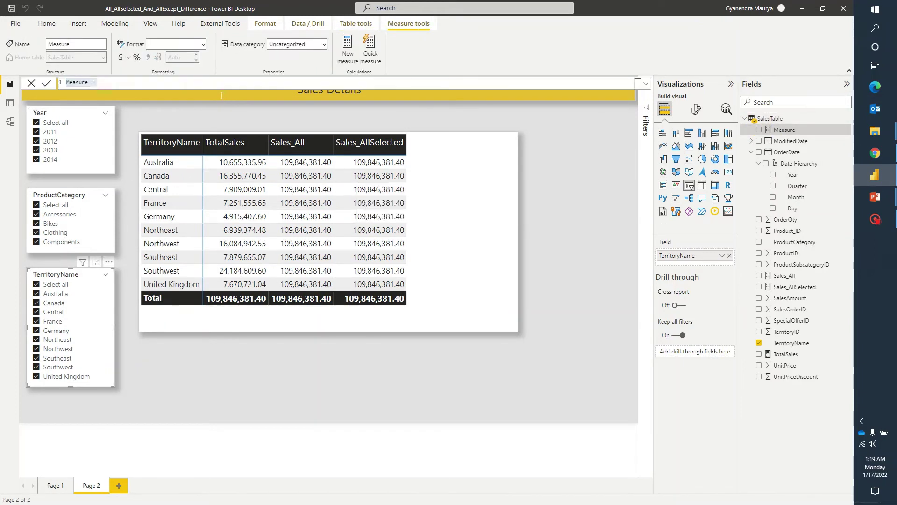
type("Sales_AllExcept = ")
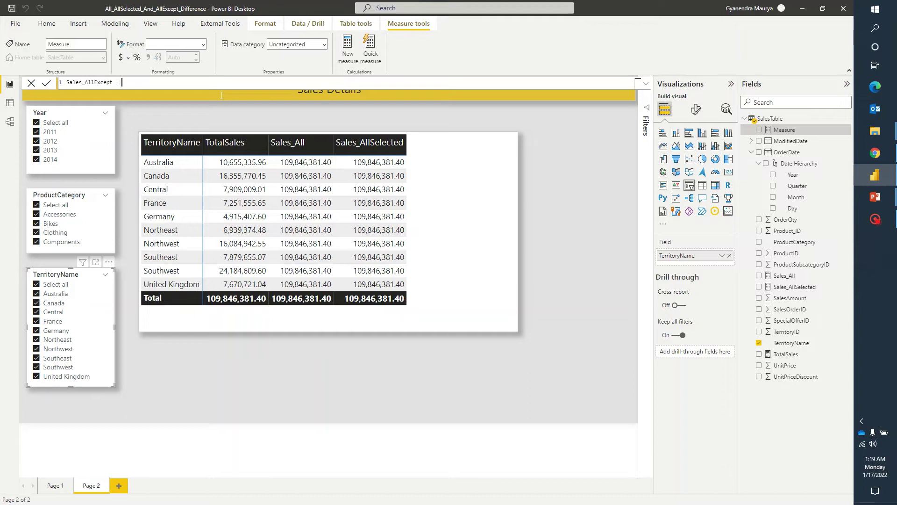
type("CALCULATE(")
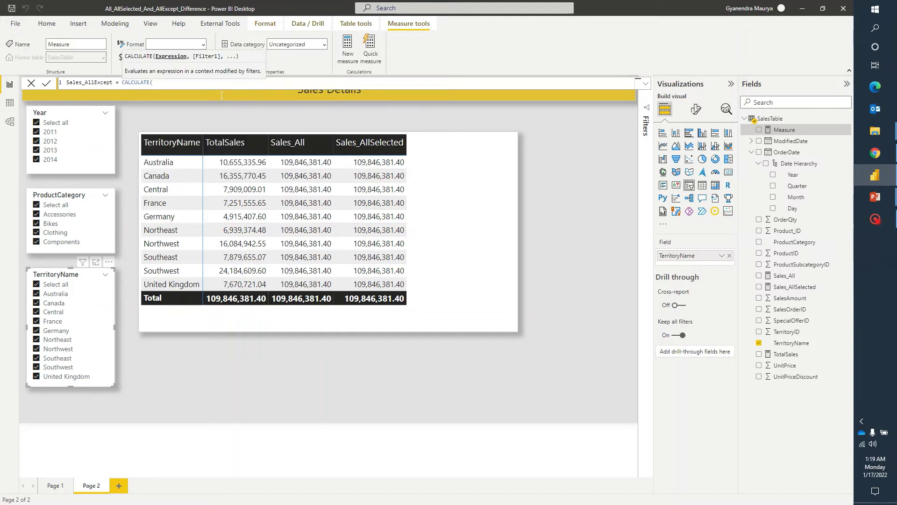
type("ISSUBTOTAL(")
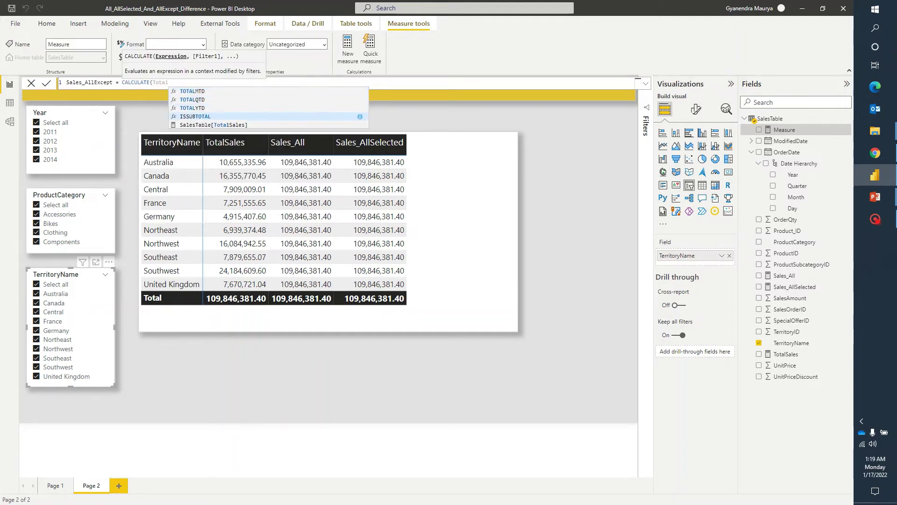
key("BackSpace")
key("BackSpace")
key("BackSpace")
key("BackSpace")
key("BackSpace")
key("BackSpace")
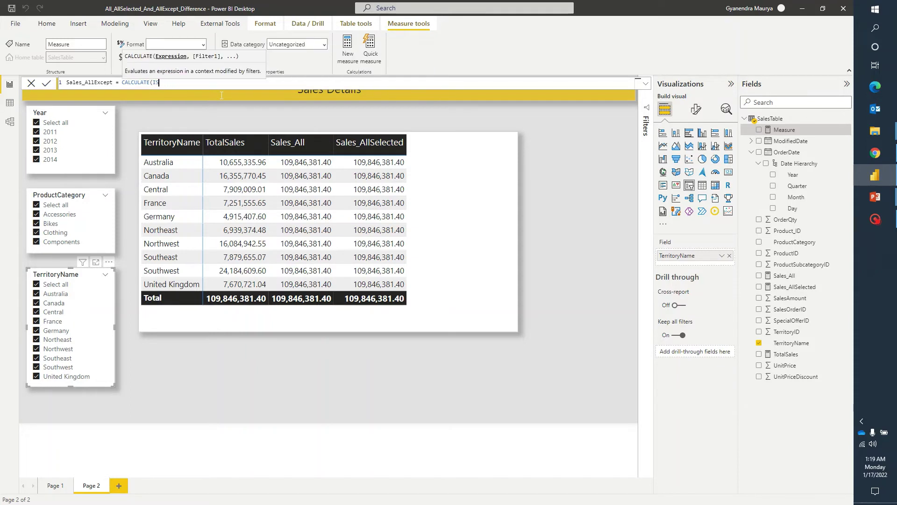
key("BackSpace")
key("BackSpace")
Set SalesTable[TotalSales] as the CALCULATE expression in Sales_AllExcept and begin an ALLEXCEPT filter.
type("Toa")
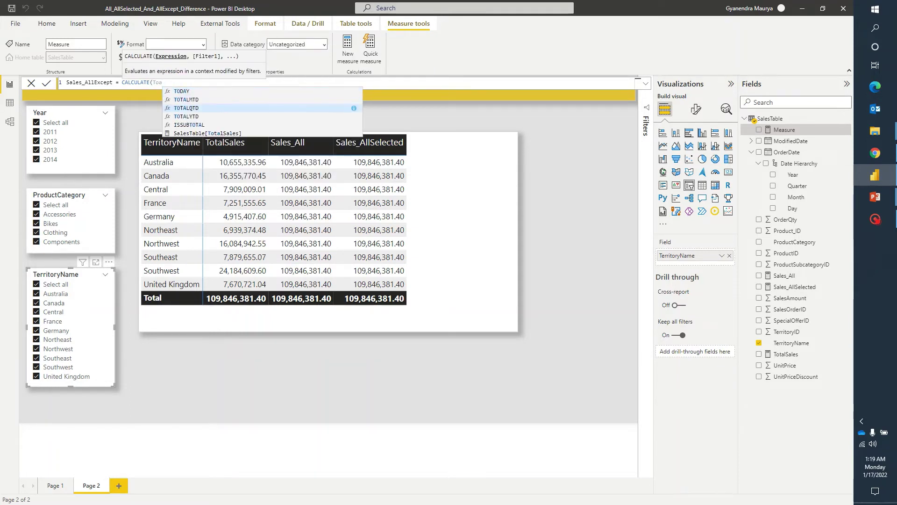
key("Down")
key("Down")
key("Down")
key("Tab")
type(",AllE")
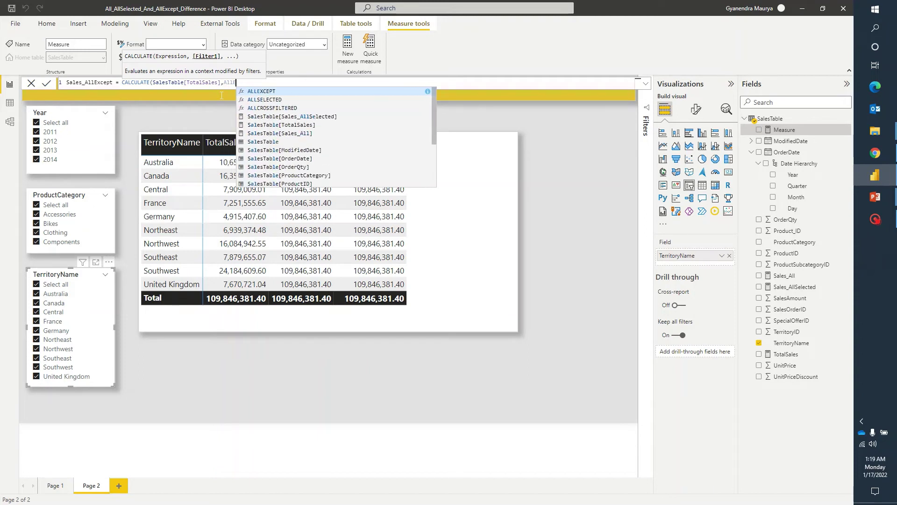
key("Tab")
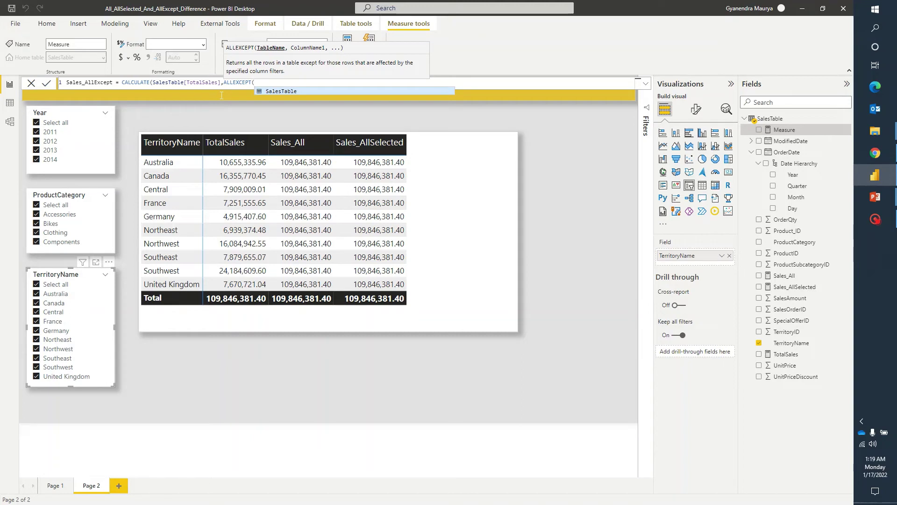
Complete the filter as ALLEXCEPT(SalesTable,SalesTable[TerritoryName]), commit the measure, and add Sales_AllExcept to the territory matrix.
type("T")
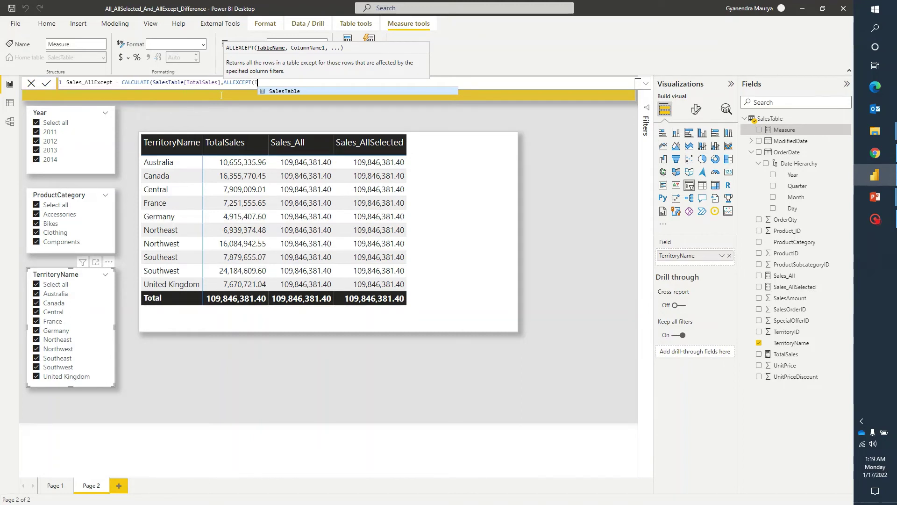
key("Tab")
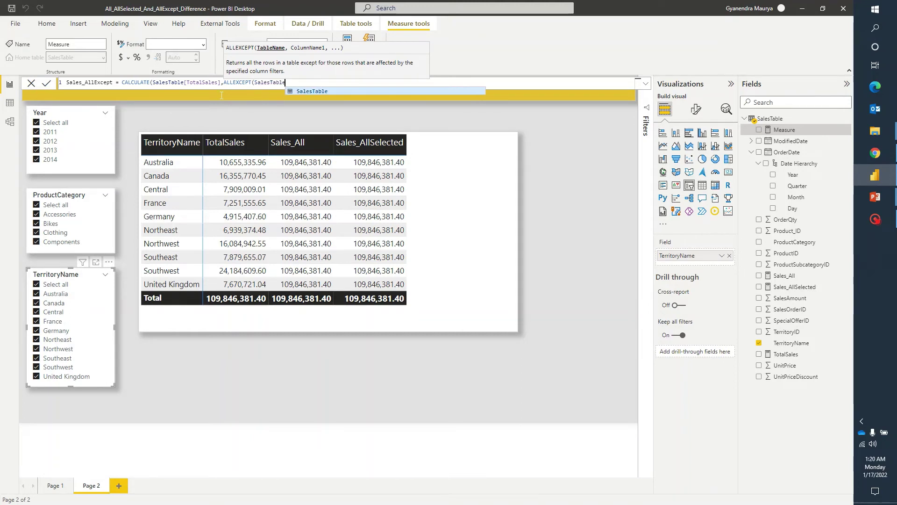
type(",Te")
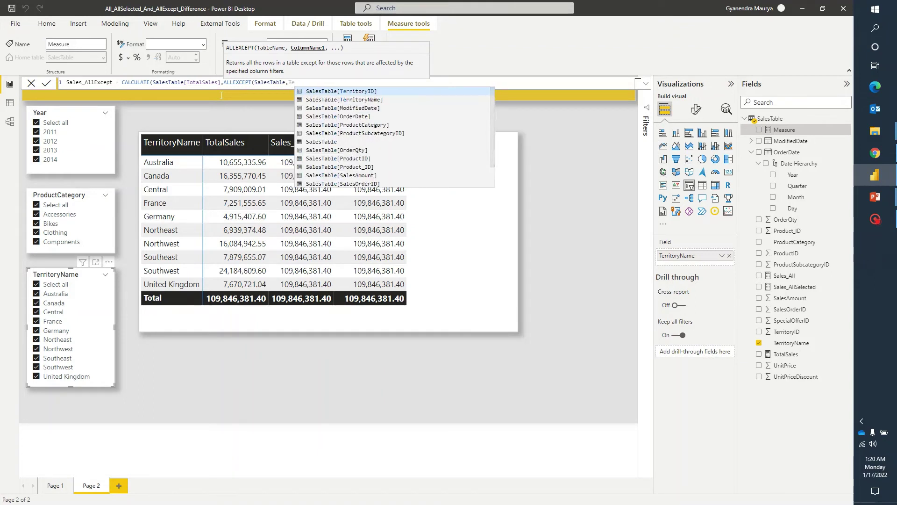
type("r")
key("Tab")
type(")")
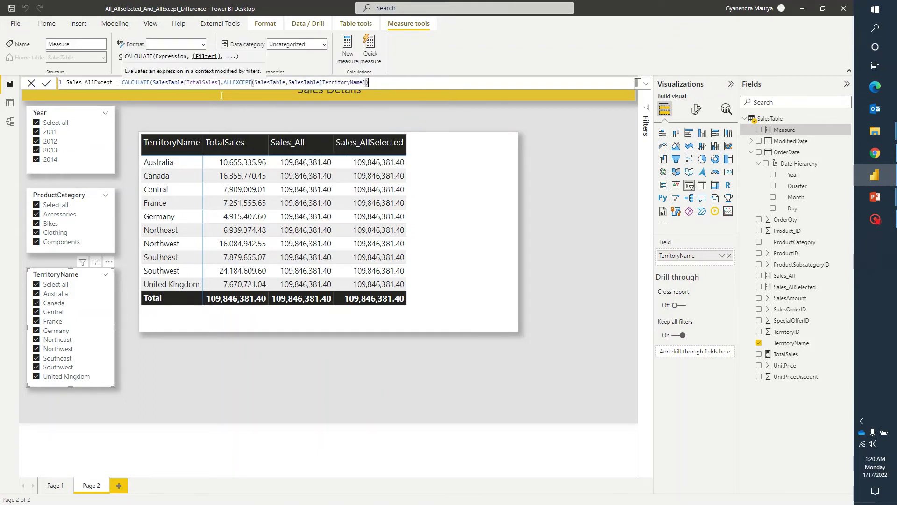
type(")")
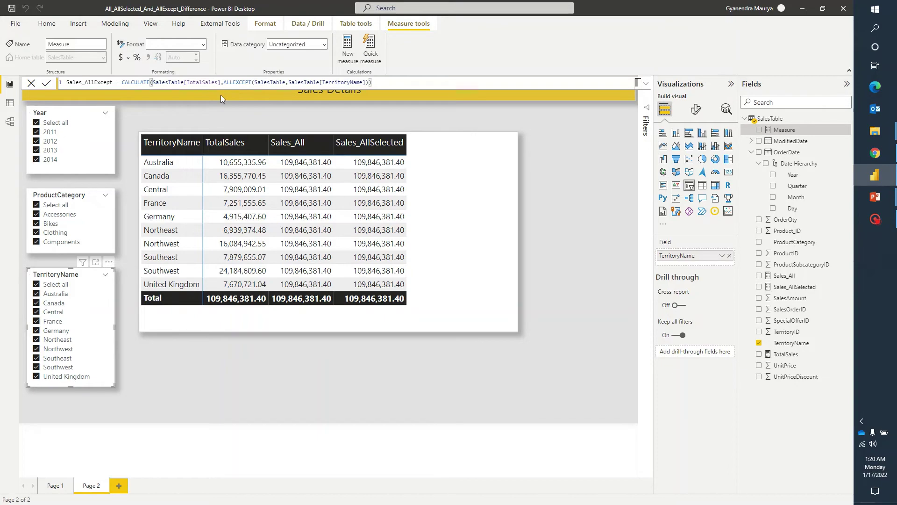
key("Return")
left_click_drag(792, 275, 456, 208)
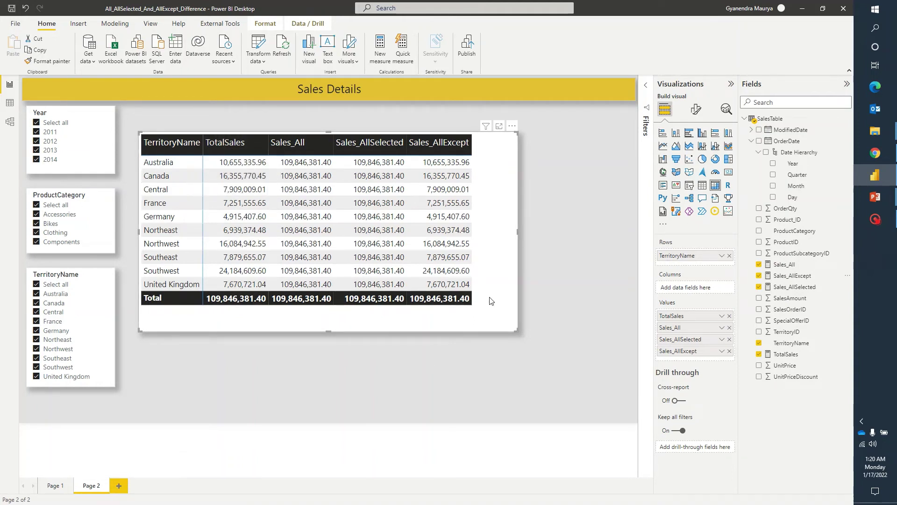
Compare the four measures with only Australia, Canada and Central selected, restoring the full territory selection.
left_click(36, 285)
left_click(37, 294)
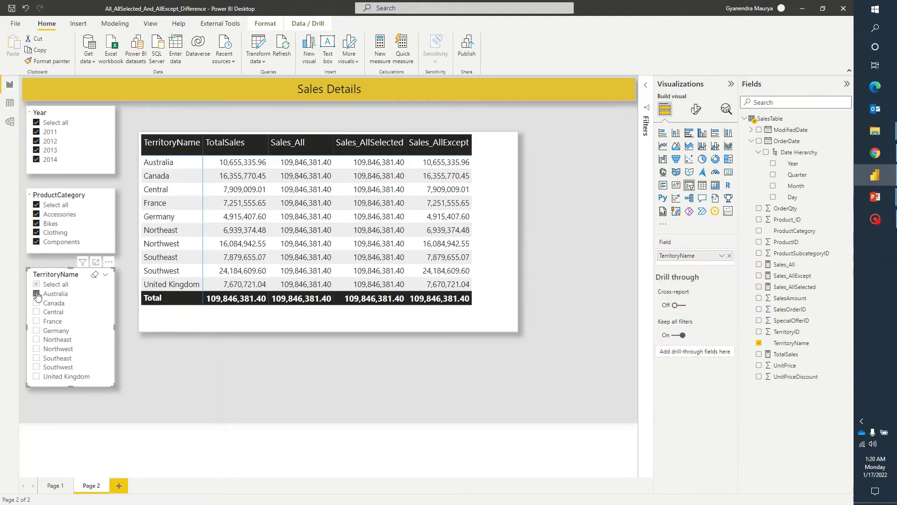
left_click(36, 302)
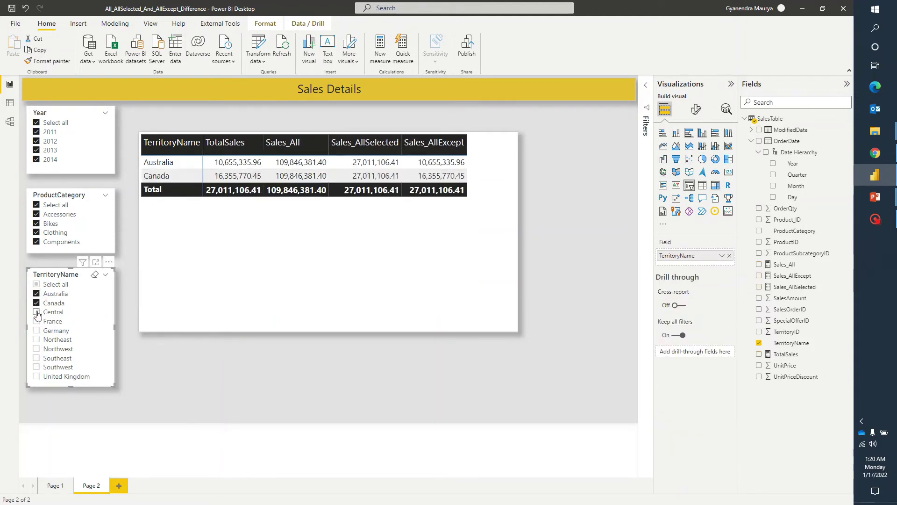
left_click(36, 312)
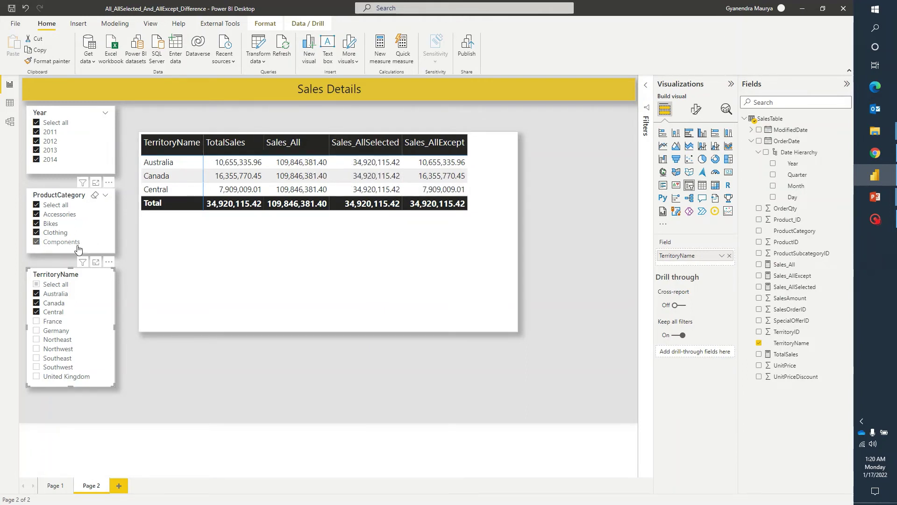
left_click(36, 285)
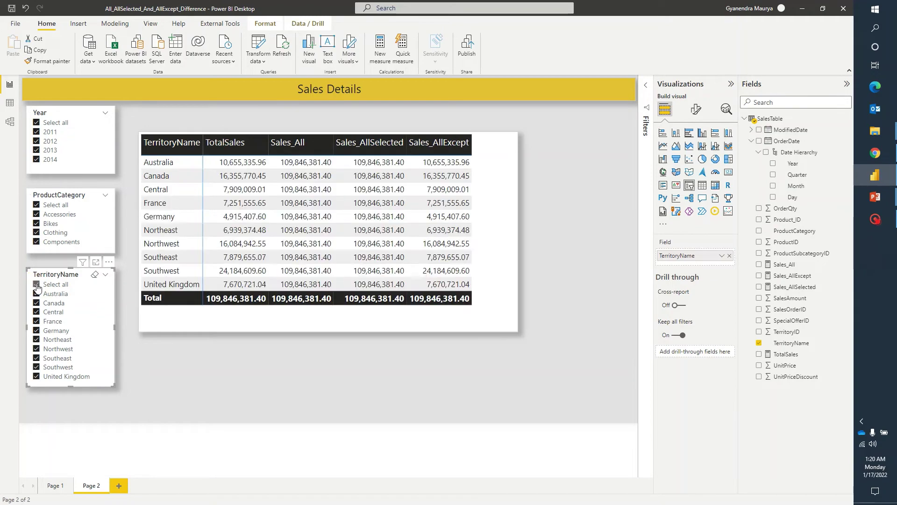
Compare the measures with only 2014 selected and with 2013 added back, restoring all years.
left_click(36, 133)
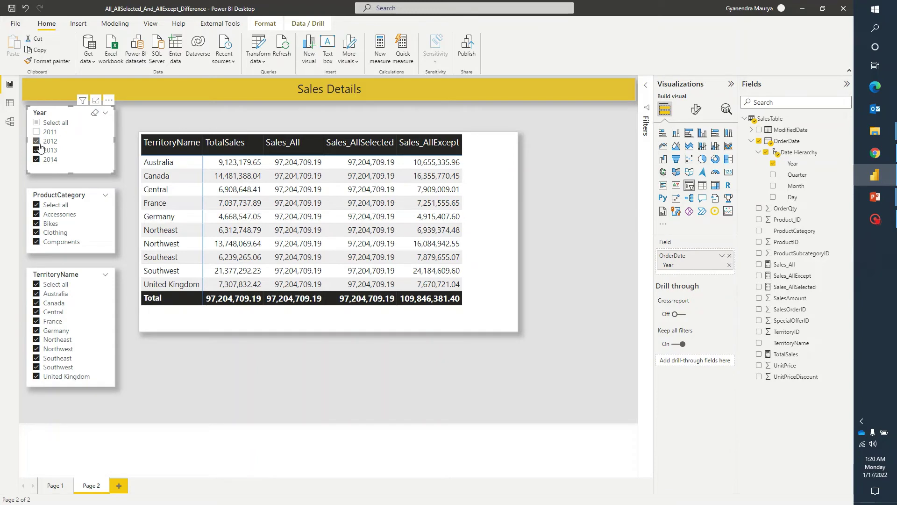
left_click(37, 141)
left_click(37, 150)
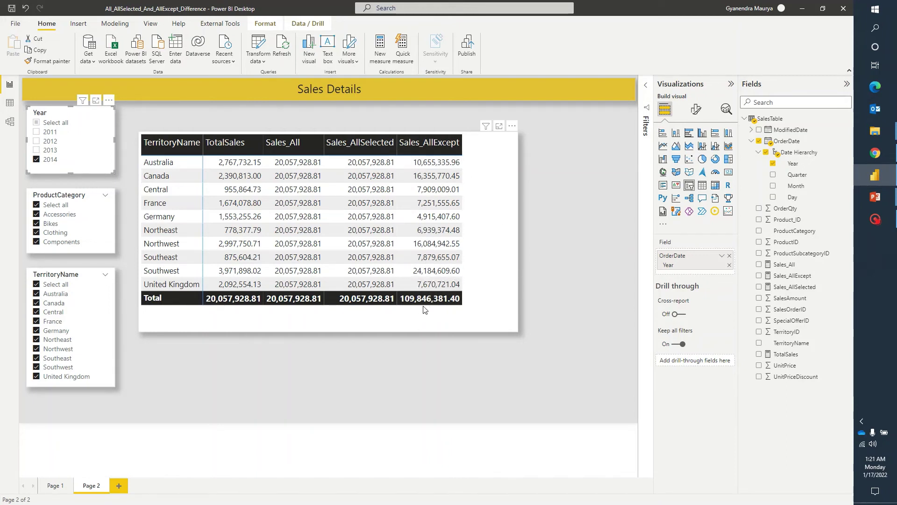
left_click(36, 150, "ctrl")
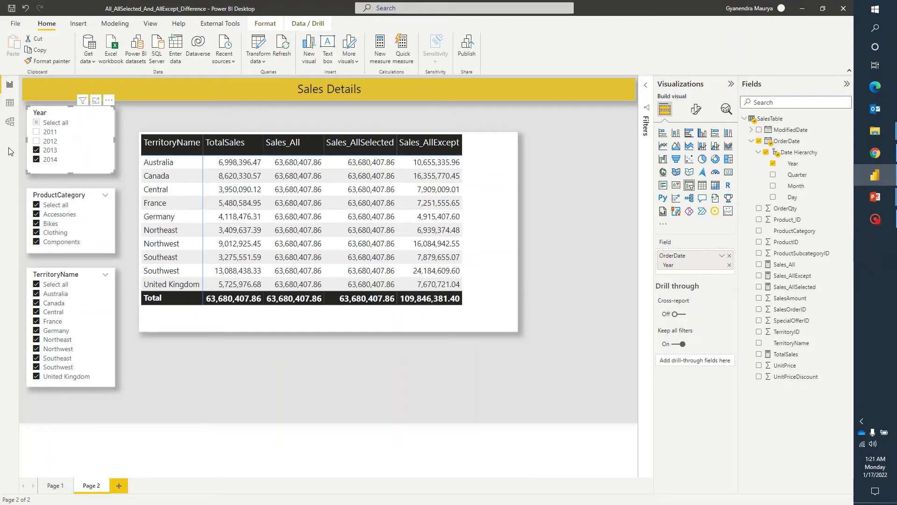
left_click(37, 122)
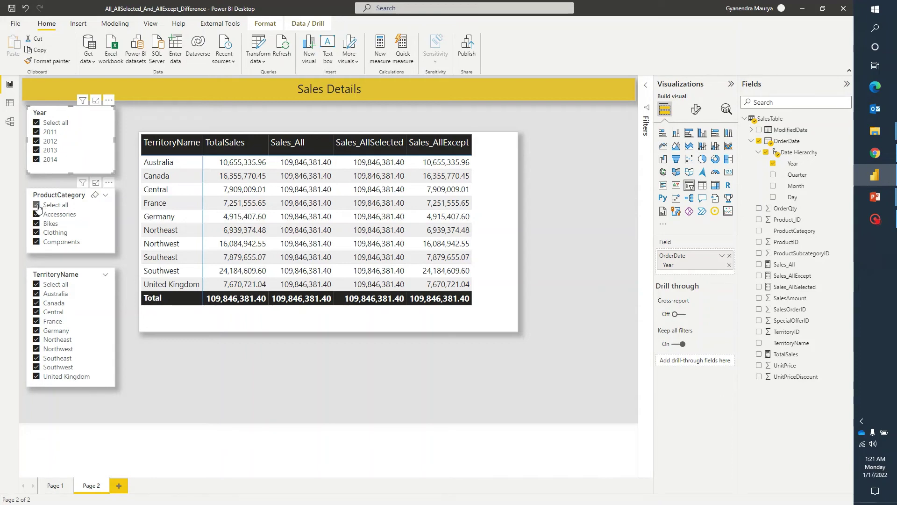
Compare the measures with only Accessories, Bikes and Components selected, restoring all product categories.
left_click(36, 204)
left_click(37, 216)
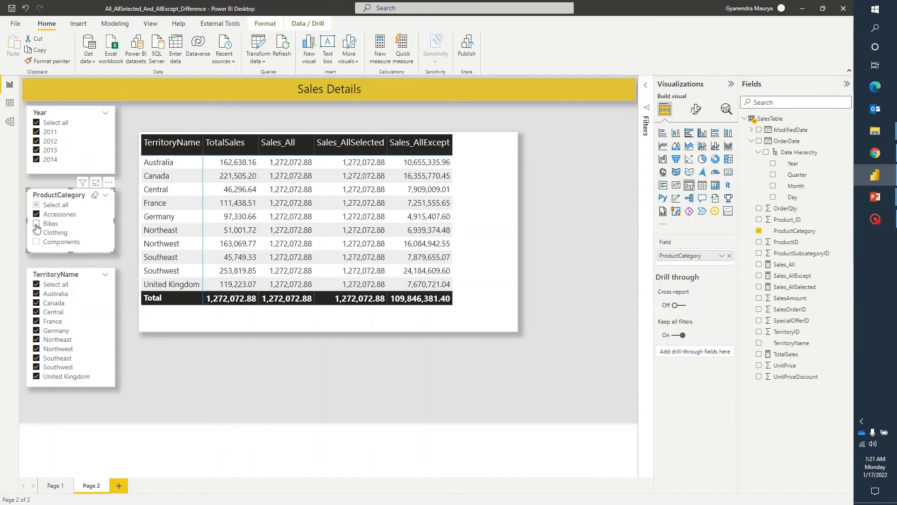
left_click(37, 223)
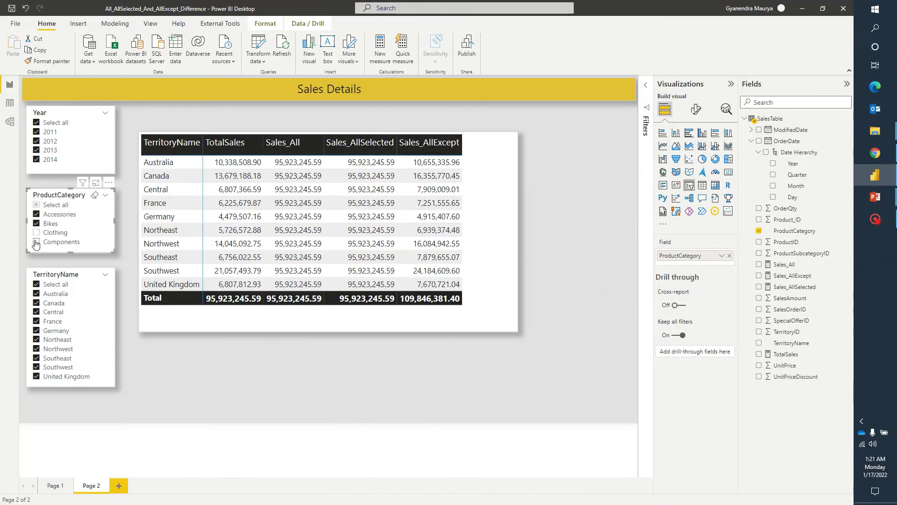
left_click(36, 242)
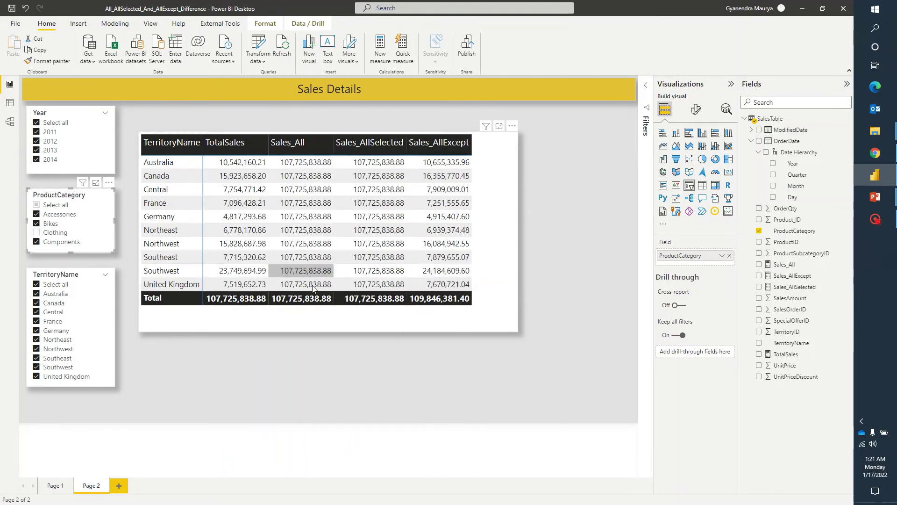
left_click(36, 205)
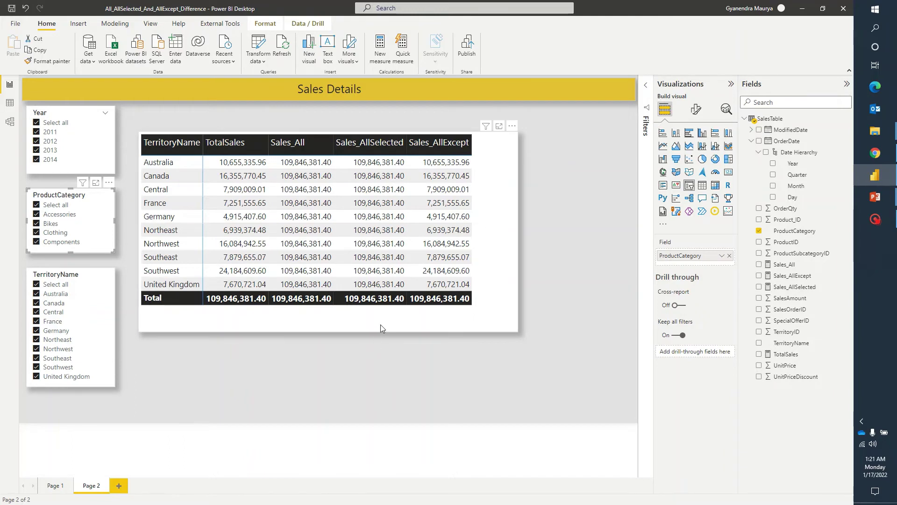
Review the Sales_AllExcept formula and check the measures with Australia and Canada excluded in turn, restoring both territories.
left_click(85, 274)
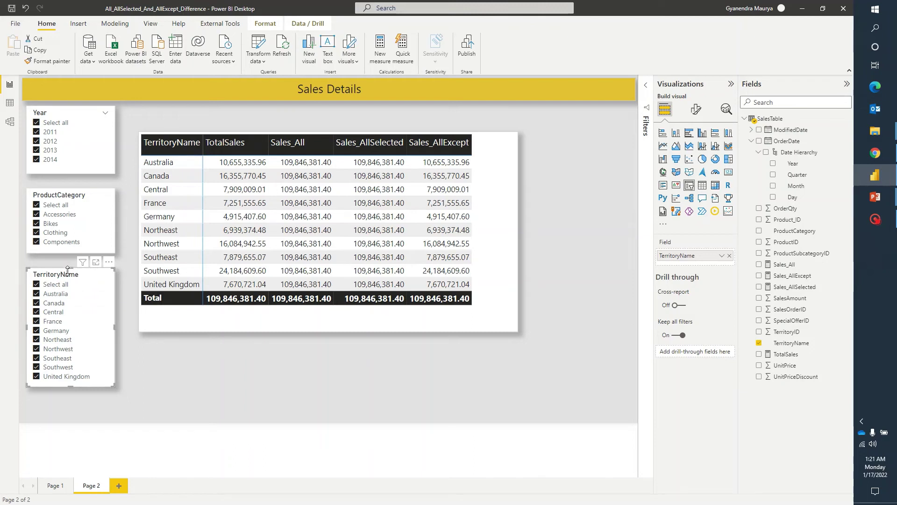
left_click(792, 275)
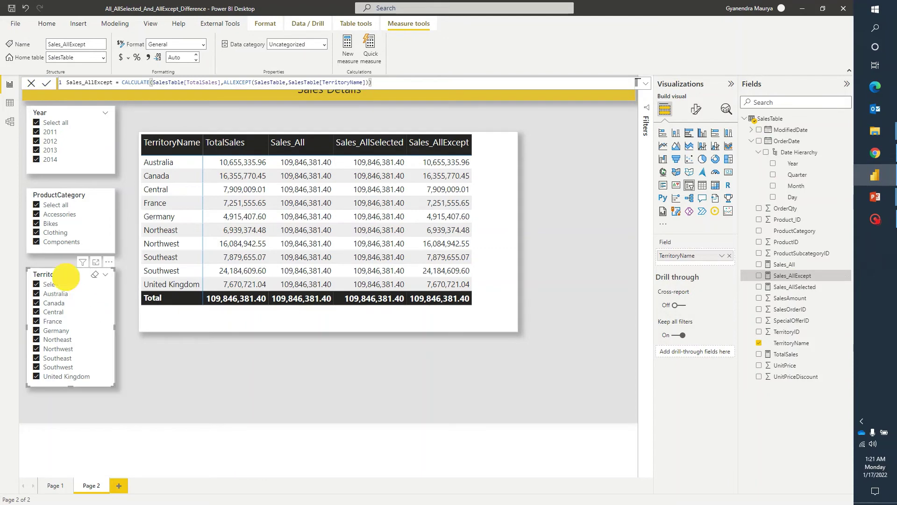
left_click(37, 295)
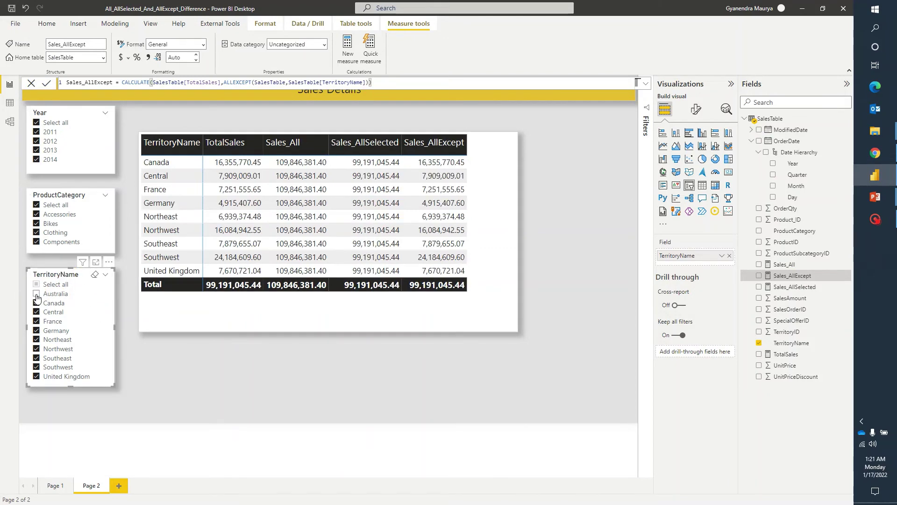
left_click(36, 303)
left_click(37, 293)
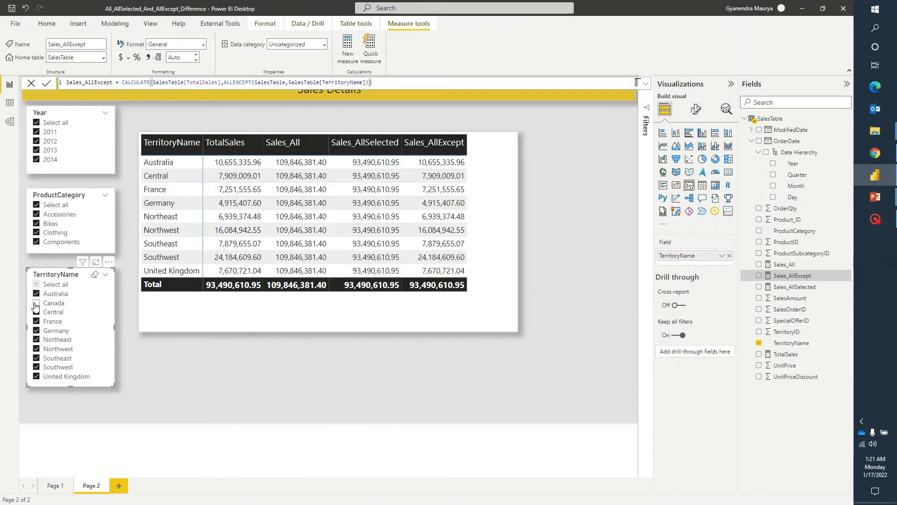
left_click(36, 303)
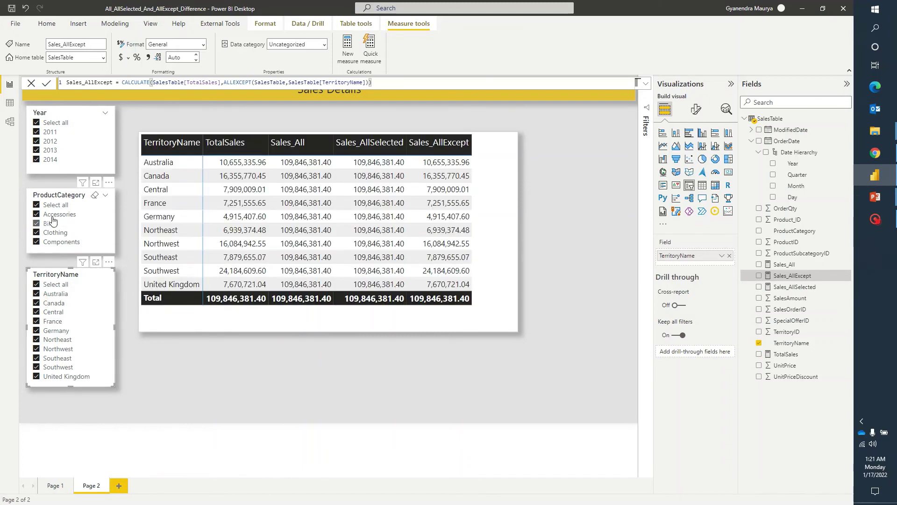
Check the measures with the Accessories and Bikes categories excluded, restoring all product categories.
left_click(35, 214)
left_click(36, 224)
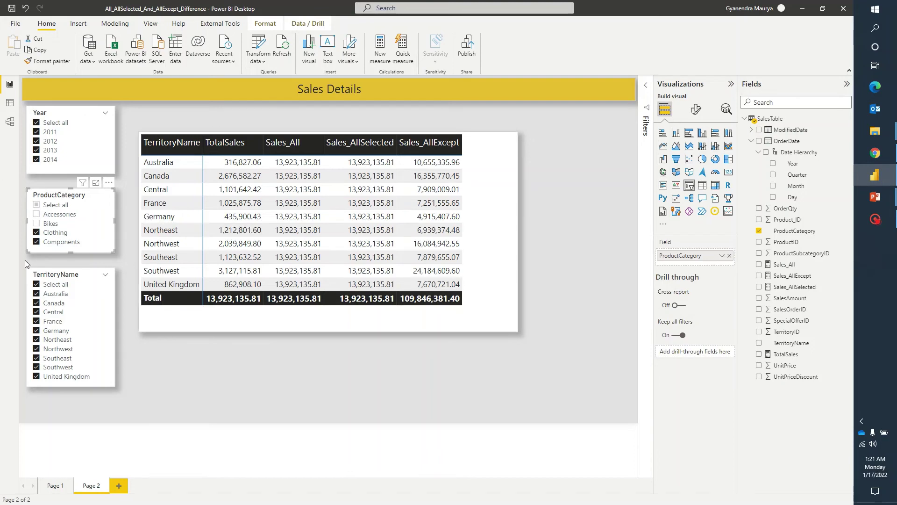
left_click(35, 205)
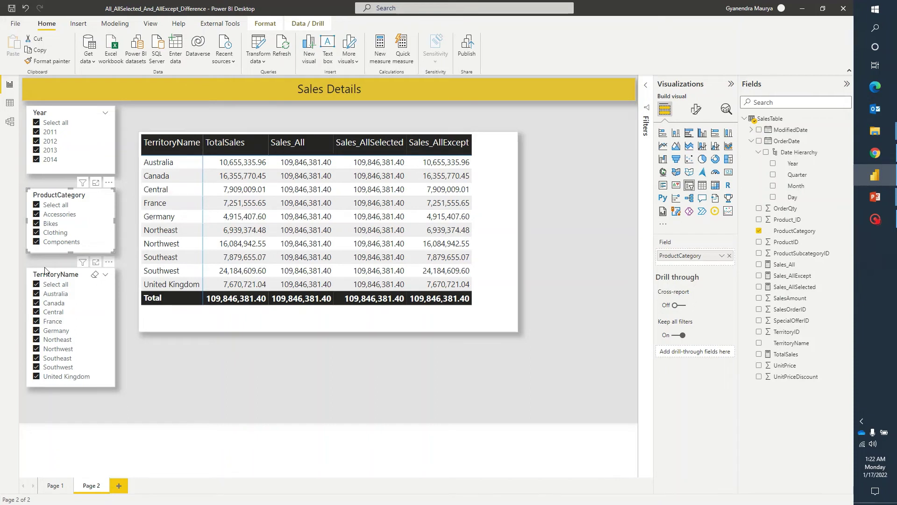
Compare the measures with Canada excluded and with Australia and Canada both excluded, restoring all territories.
left_click(36, 303)
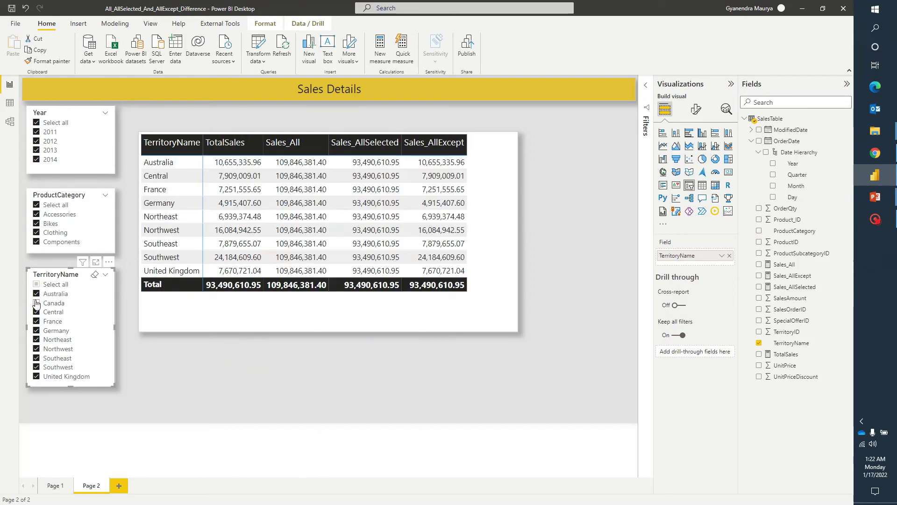
left_click(37, 302)
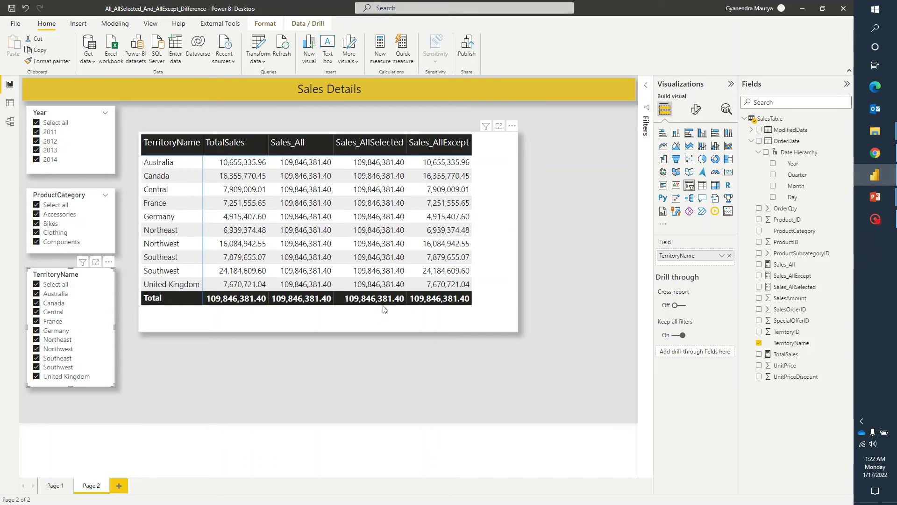
left_click(36, 294)
left_click(36, 303)
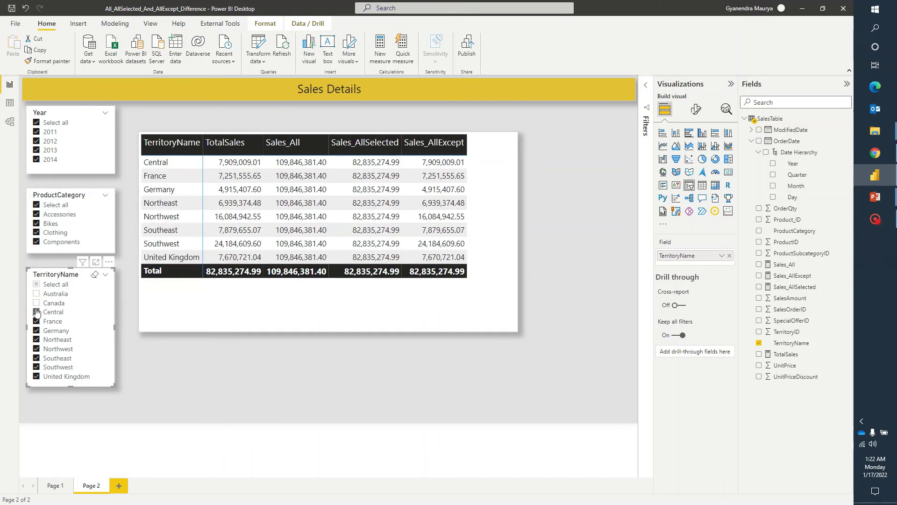
left_click(37, 284)
Compare the measures with only Australia and Canada selected, restoring the full territory selection.
left_click(36, 284)
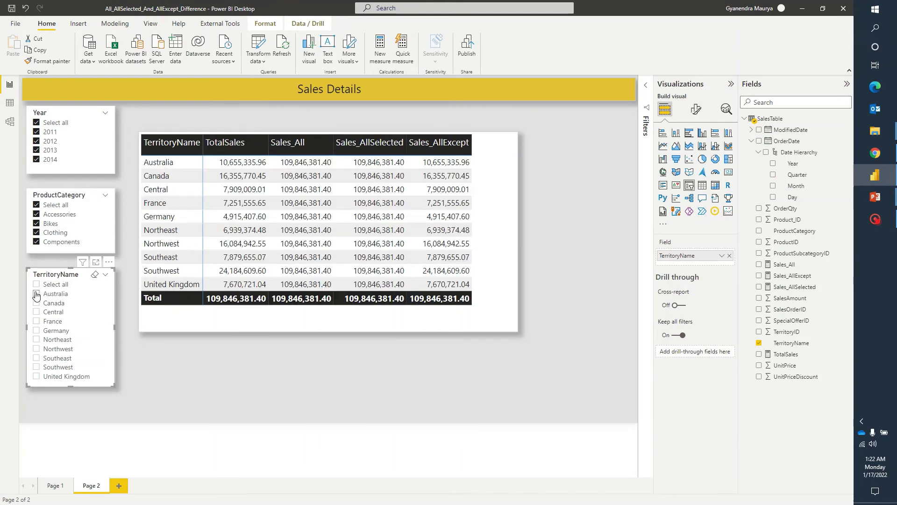
left_click(36, 293)
left_click(36, 302)
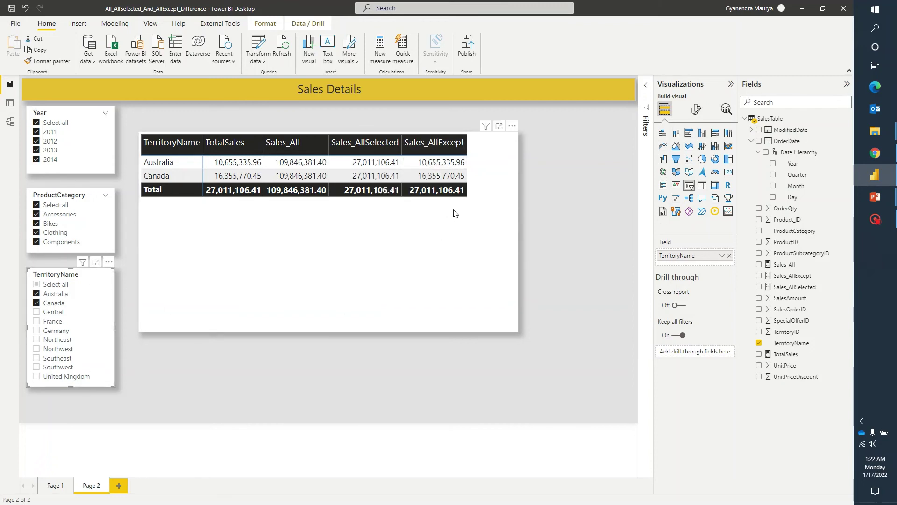
left_click(36, 284)
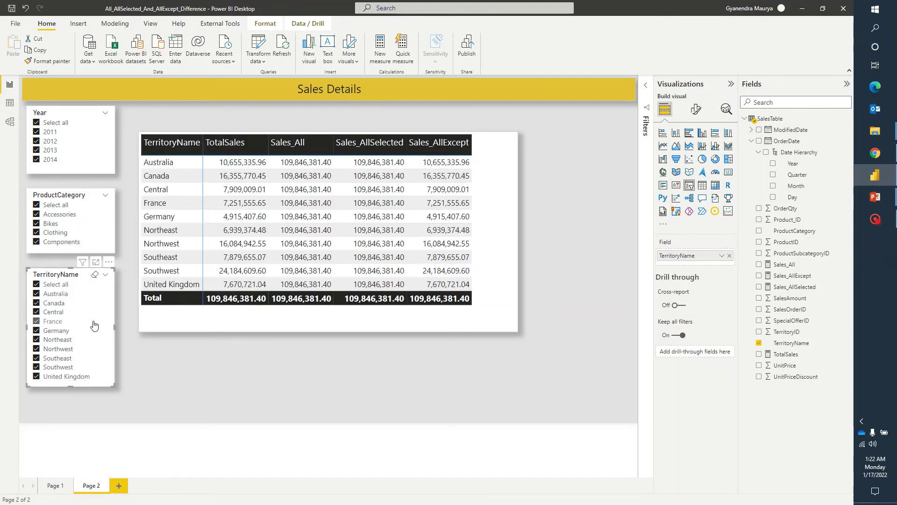
Recheck how excluding Accessories and Bikes affects Sales_AllExcept against the other measures, restoring every product category.
left_click(37, 214)
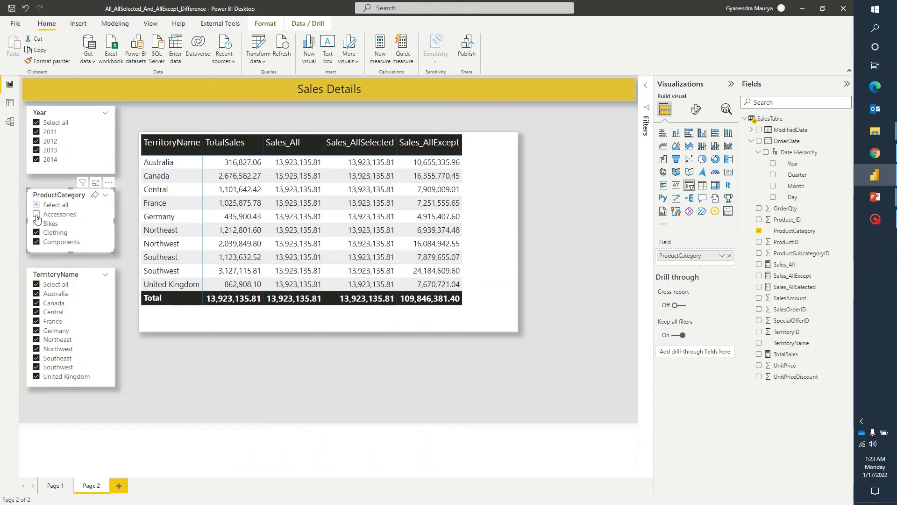
left_click(37, 220)
left_click(39, 203)
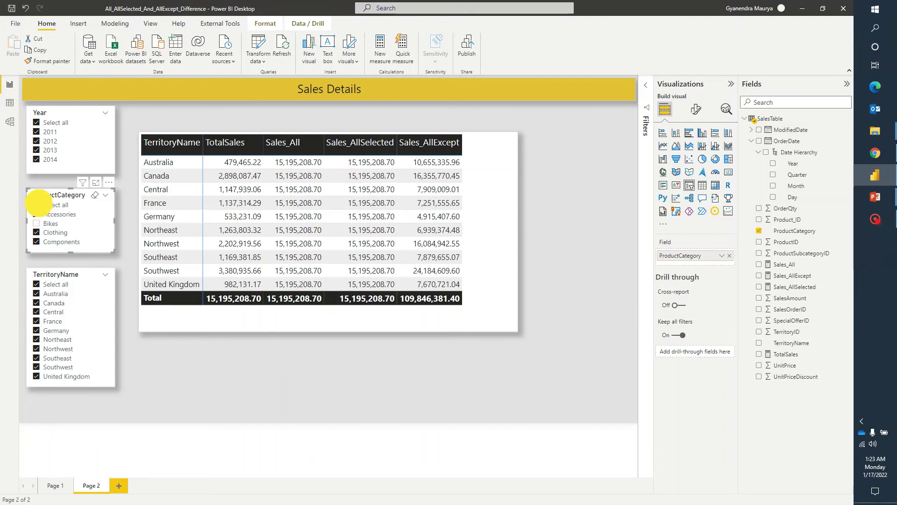
left_click(37, 205)
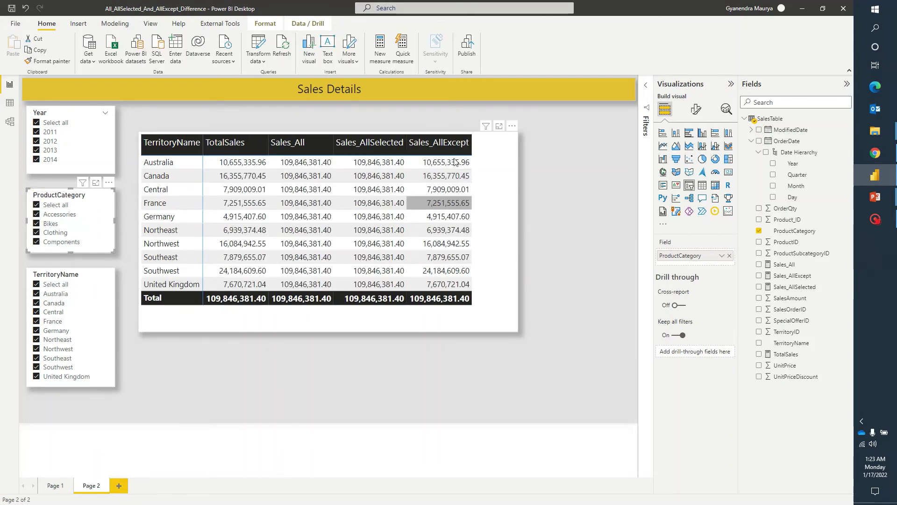
Recheck the measures while changing the Australia and Canada territory selections, clearing and reselecting all territories.
left_click(36, 294)
left_click(36, 303)
left_click(36, 285)
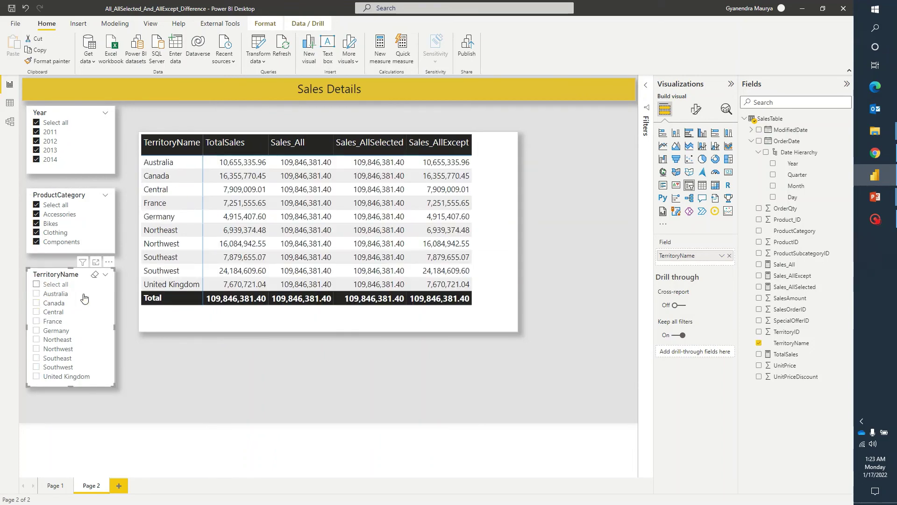
left_click(37, 284)
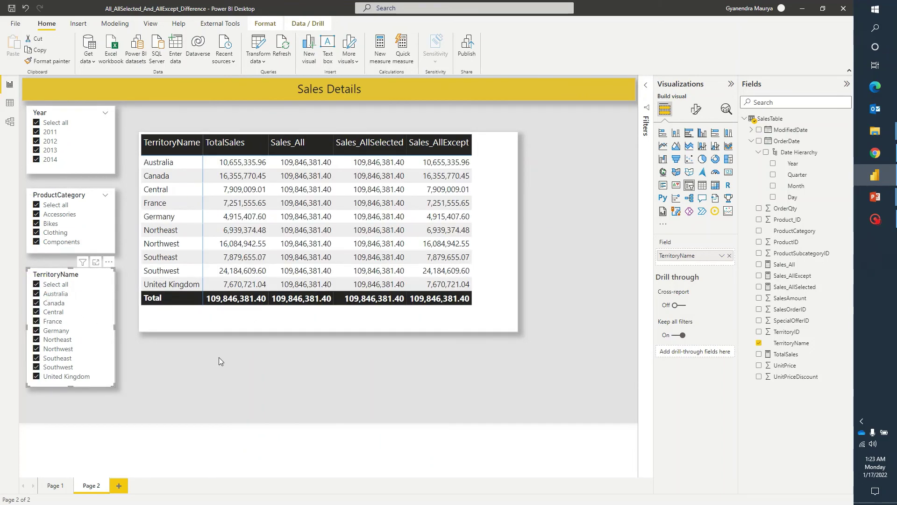